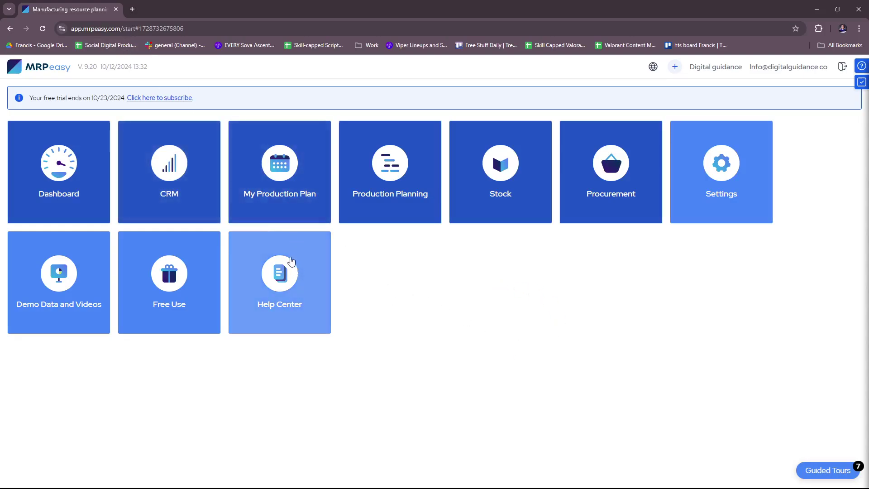
# Load the MRPeasy website in a new browser tab and close the extra MRPeasy tab.
pyautogui.click(132, 9)
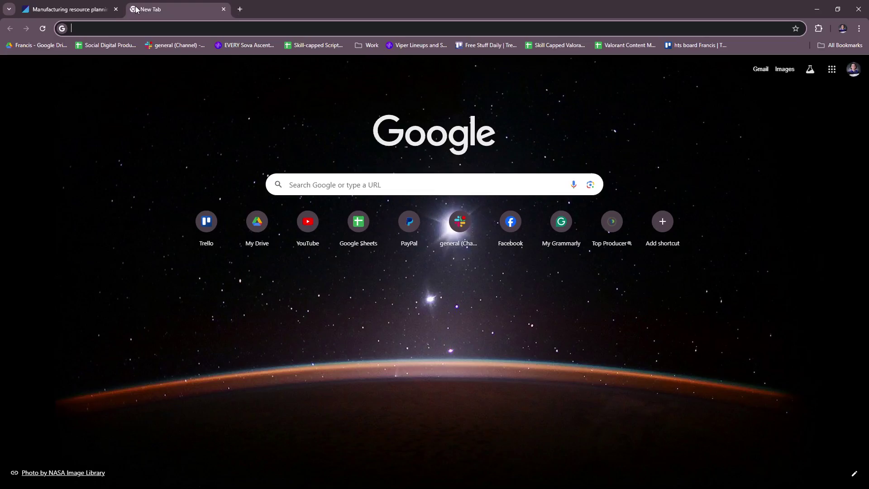
pyautogui.write('mr')
pyautogui.press('Return')
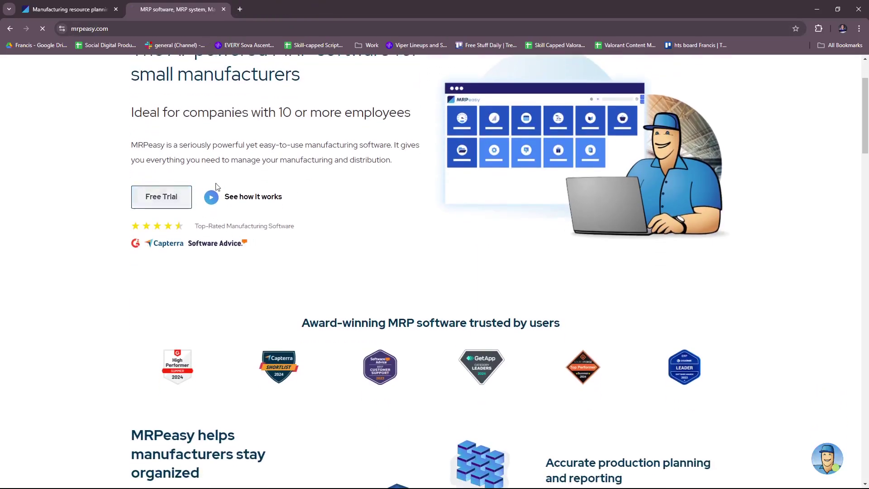
pyautogui.scroll(1, 295, 175)
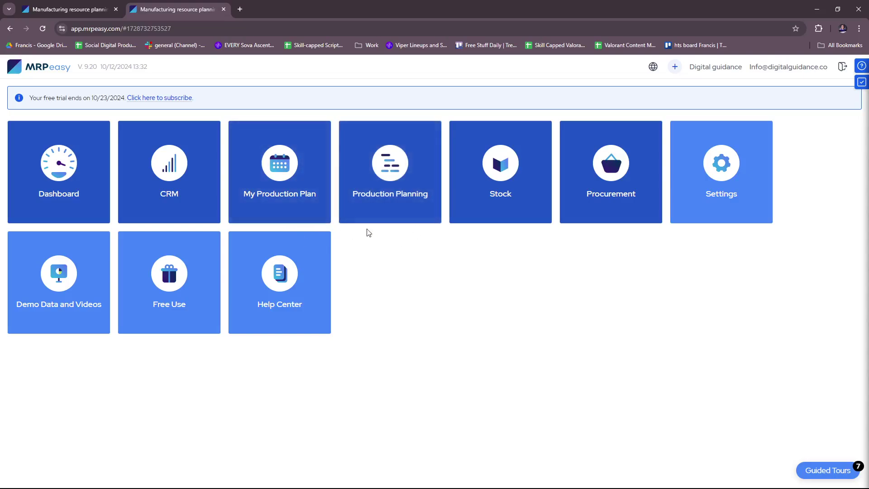
pyautogui.click(224, 9)
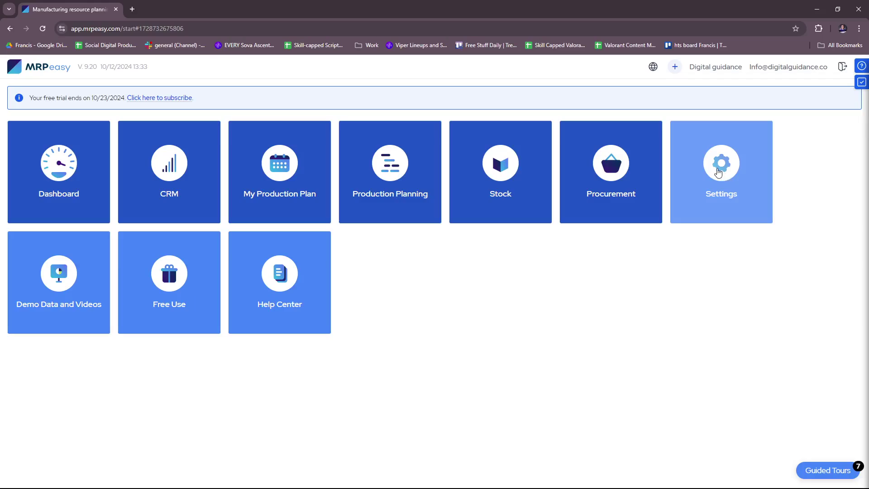
# Go from system settings through Company details to the Numbering formats page.
pyautogui.click(719, 173)
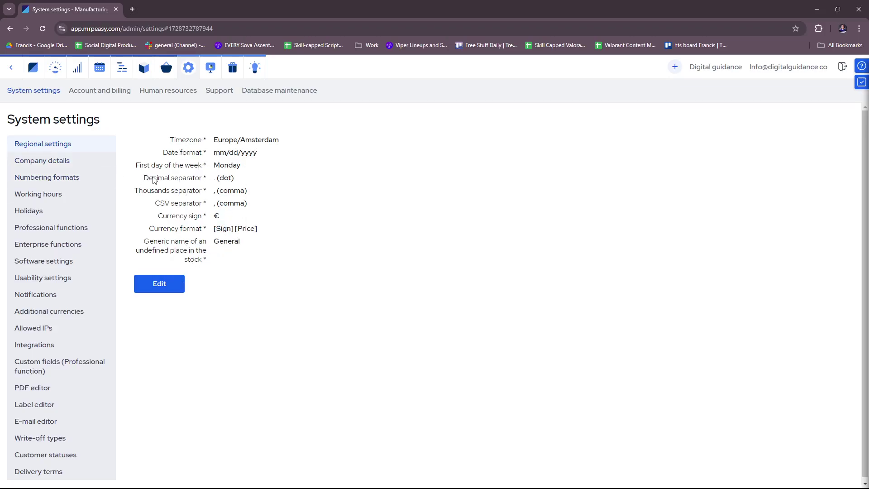
pyautogui.click(66, 161)
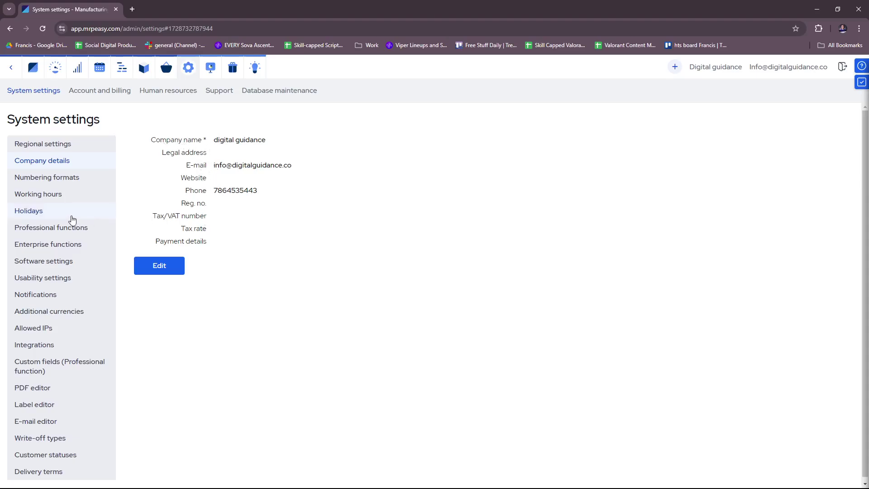
pyautogui.click(60, 181)
pyautogui.scroll(-1, 256, 200)
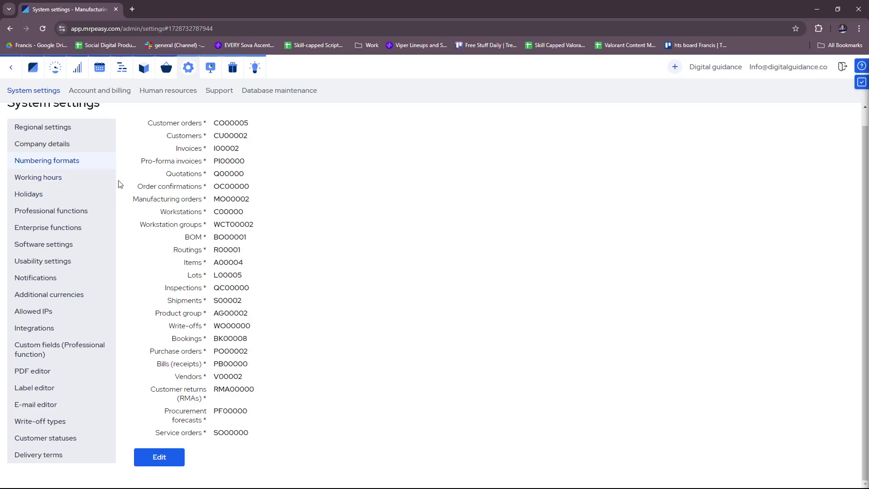
# Review working hours, holidays, professional and enterprise functions, ending on Software settings.
pyautogui.click(40, 178)
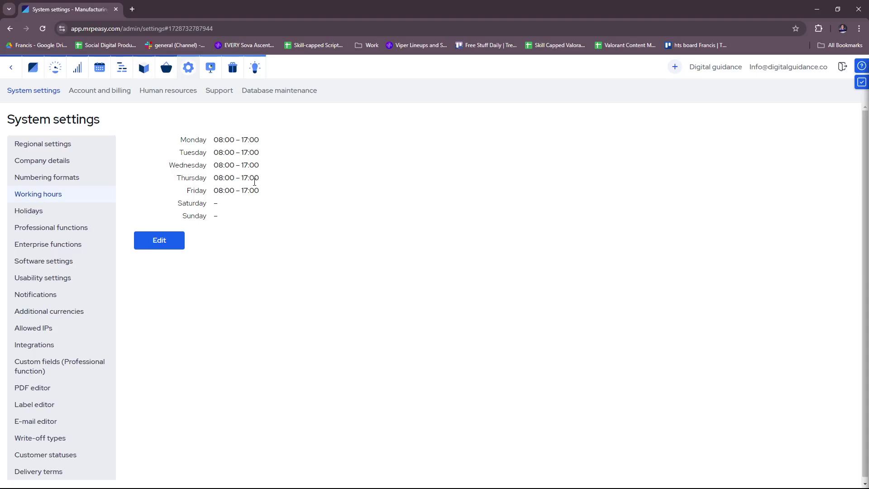
pyautogui.click(60, 211)
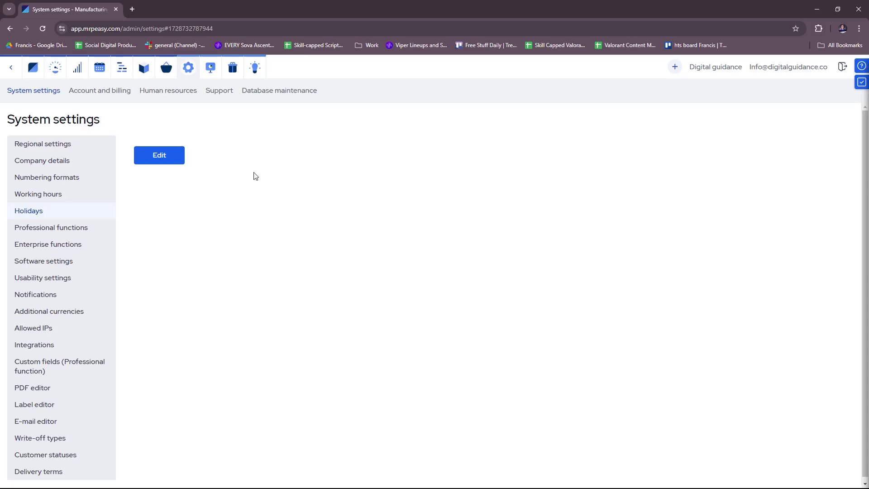
pyautogui.click(62, 228)
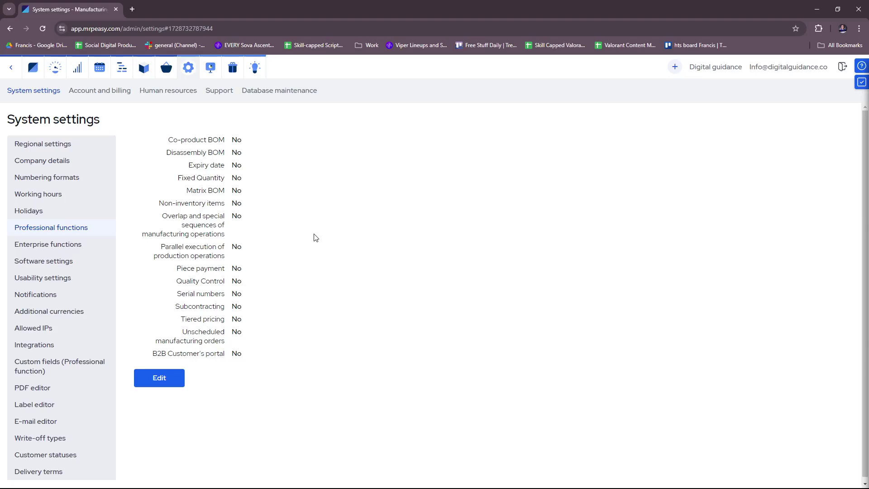
pyautogui.scroll(-1, 330, 248)
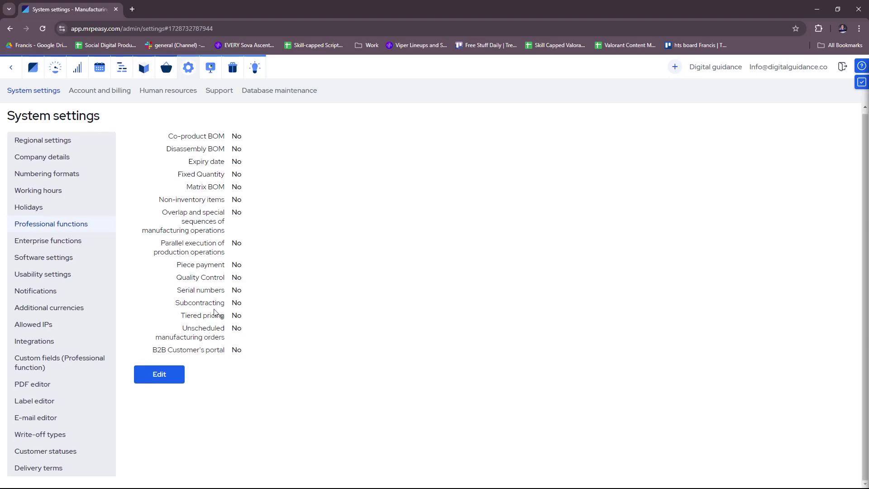
pyautogui.scroll(1, 227, 170)
pyautogui.click(59, 241)
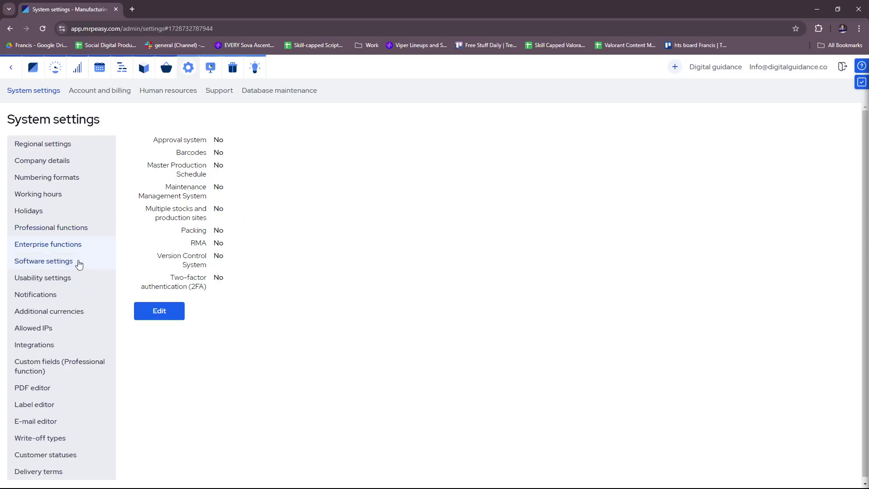
pyautogui.click(63, 261)
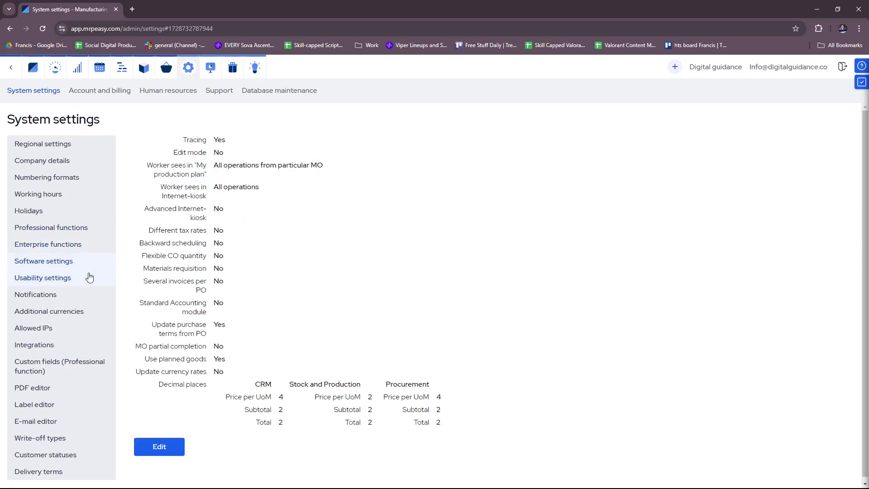
pyautogui.scroll(-1, 224, 251)
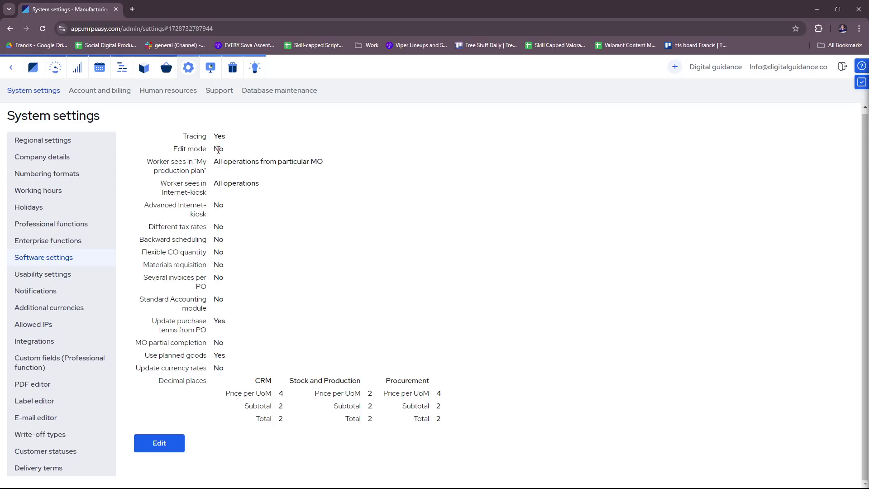
# Look through usability, e-mail notification, additional currency and allowed-IP settings.
pyautogui.click(56, 274)
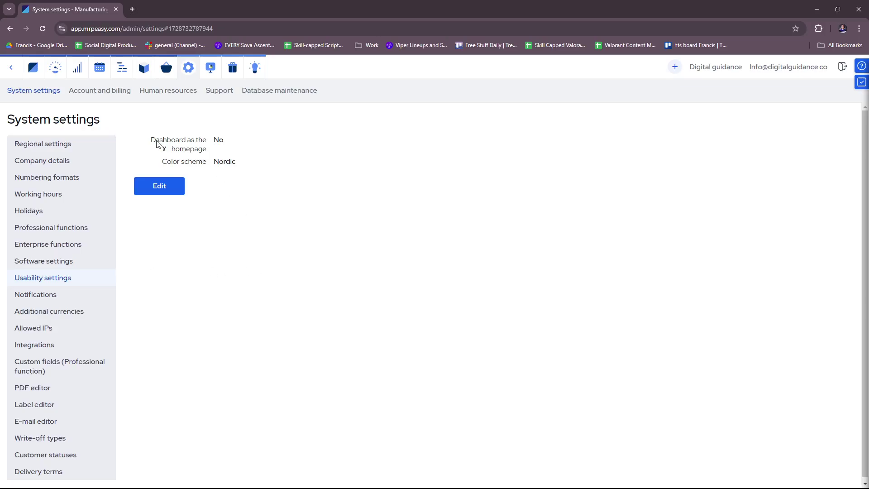
pyautogui.moveTo(203, 167)
pyautogui.click(63, 298)
pyautogui.scroll(-1, 308, 298)
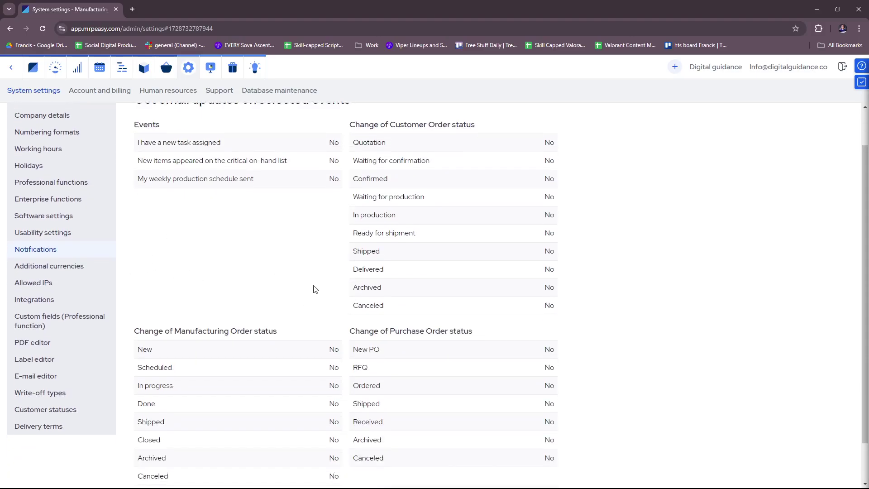
pyautogui.scroll(1, 317, 292)
pyautogui.scroll(-2, 331, 290)
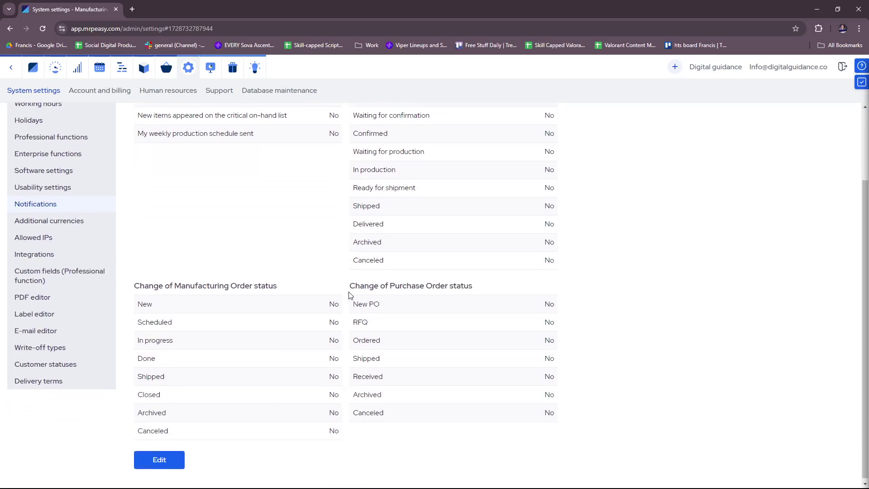
pyautogui.scroll(2, 393, 190)
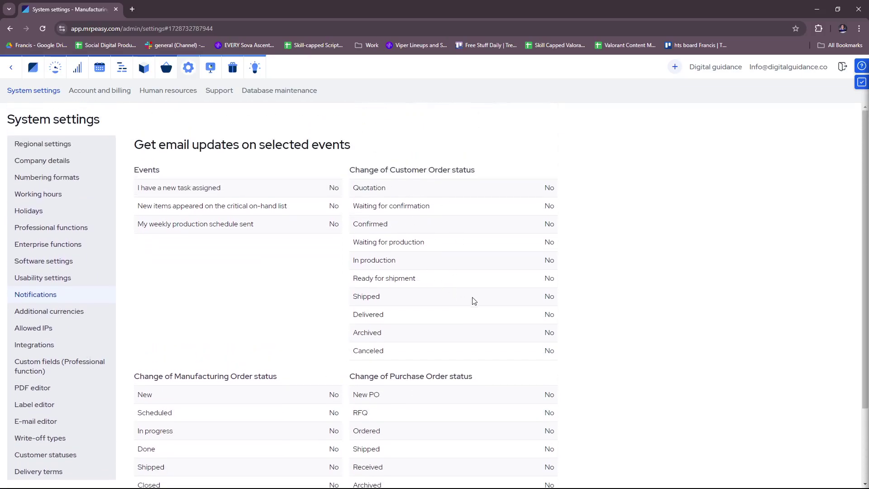
pyautogui.scroll(-2, 473, 301)
pyautogui.scroll(2, 375, 224)
pyautogui.scroll(-1, 464, 211)
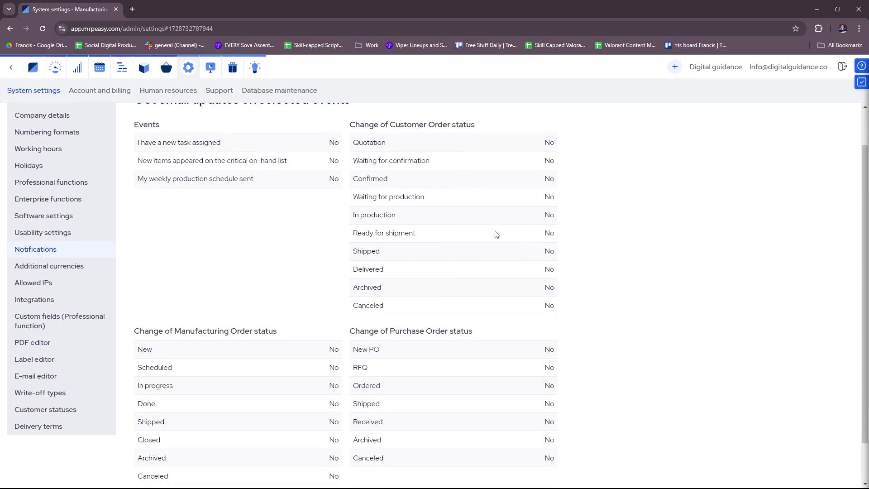
pyautogui.click(49, 267)
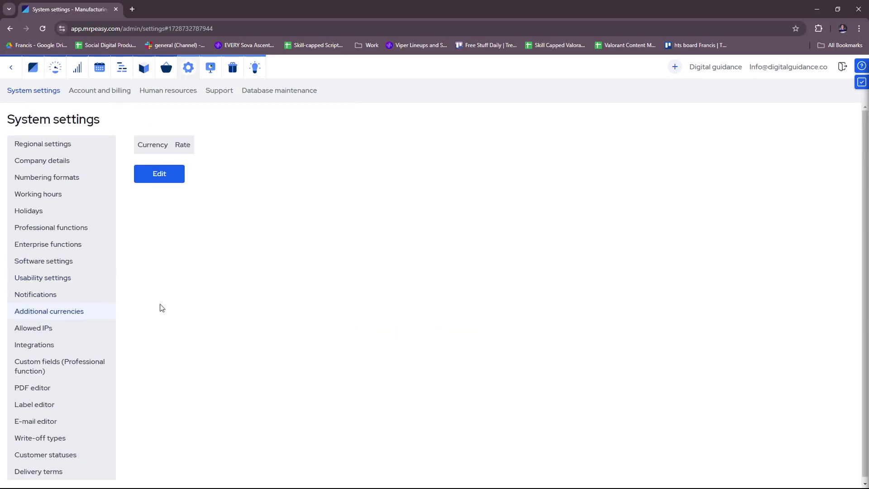
pyautogui.click(61, 328)
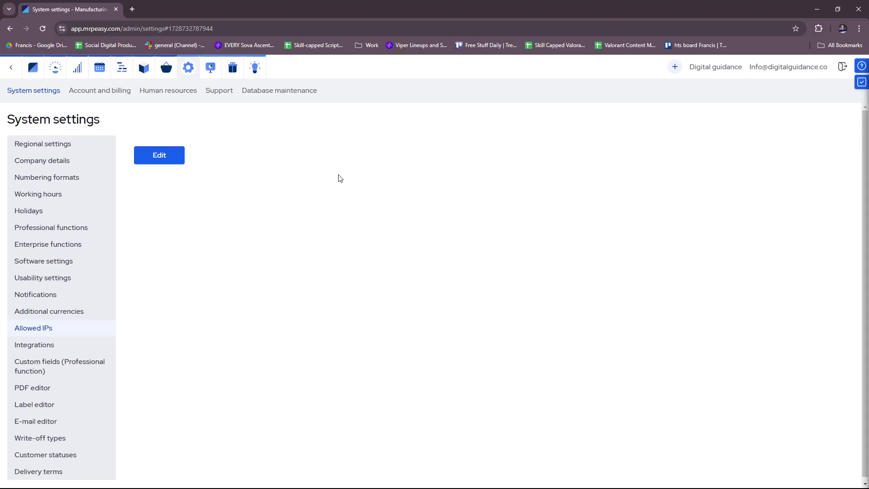
# Browse the full third-party Integrations list, then bring up the Custom fields page.
pyautogui.click(39, 346)
pyautogui.scroll(-1, 366, 300)
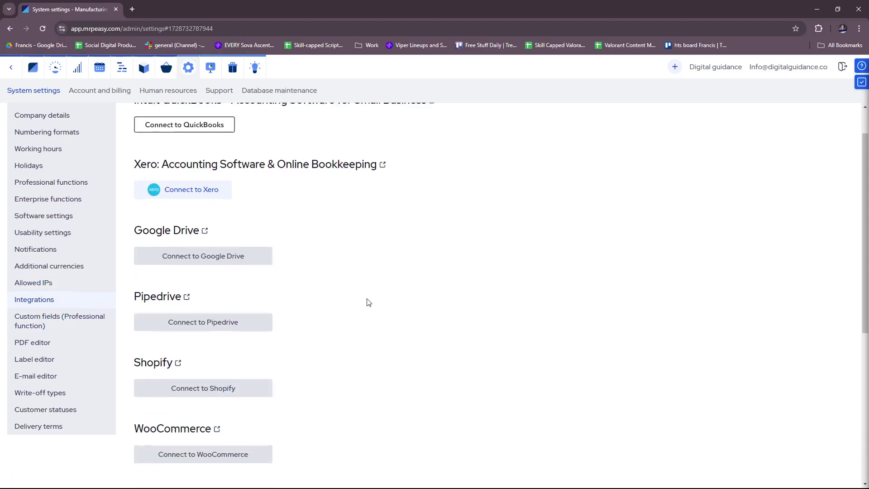
pyautogui.scroll(1, 351, 297)
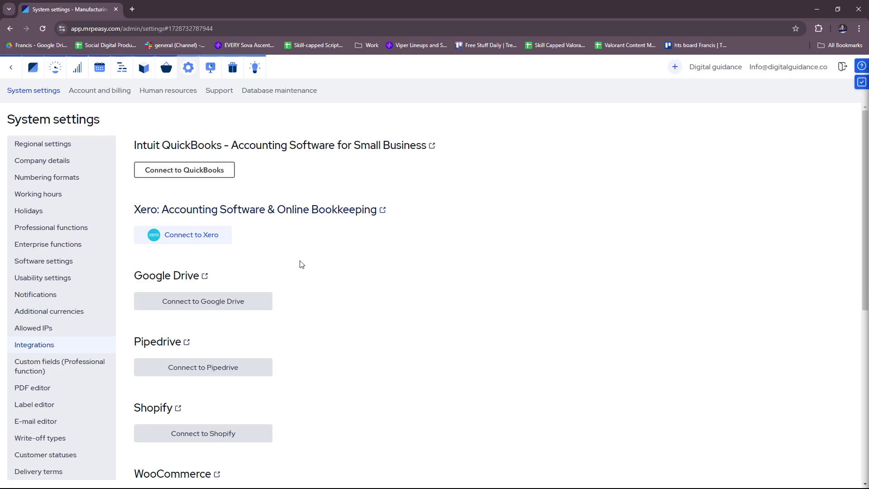
pyautogui.scroll(-1, 297, 245)
pyautogui.scroll(-1, 271, 250)
pyautogui.scroll(-3, 268, 245)
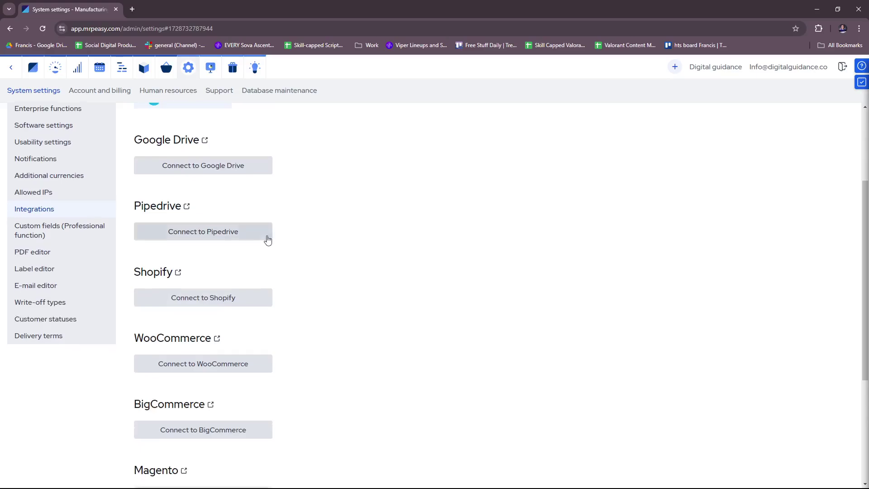
pyautogui.scroll(-2, 274, 249)
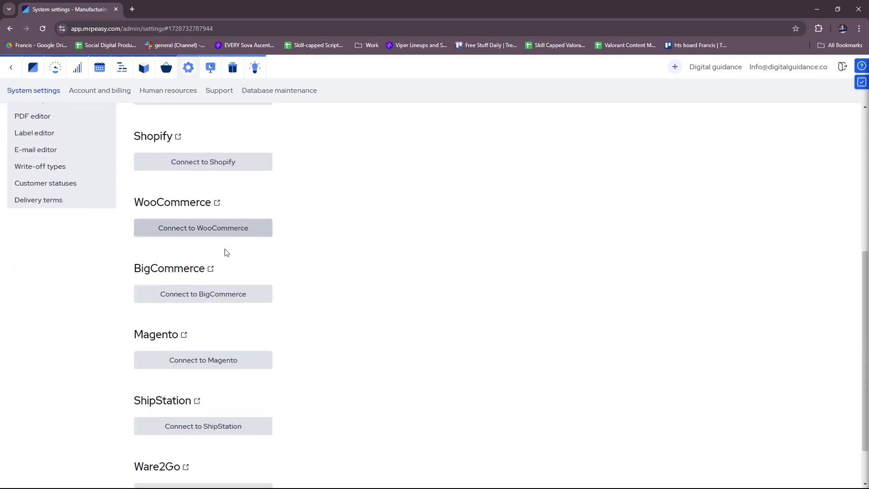
pyautogui.scroll(-1, 225, 252)
pyautogui.scroll(-1, 263, 290)
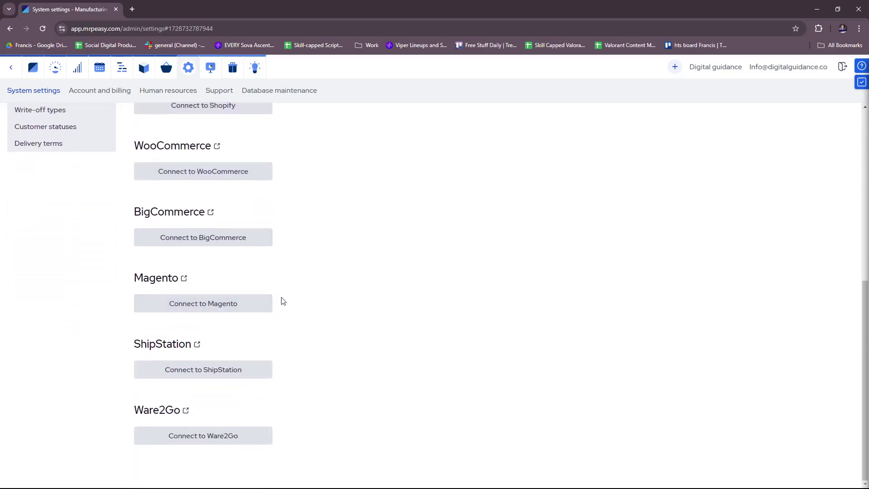
pyautogui.scroll(6, 326, 359)
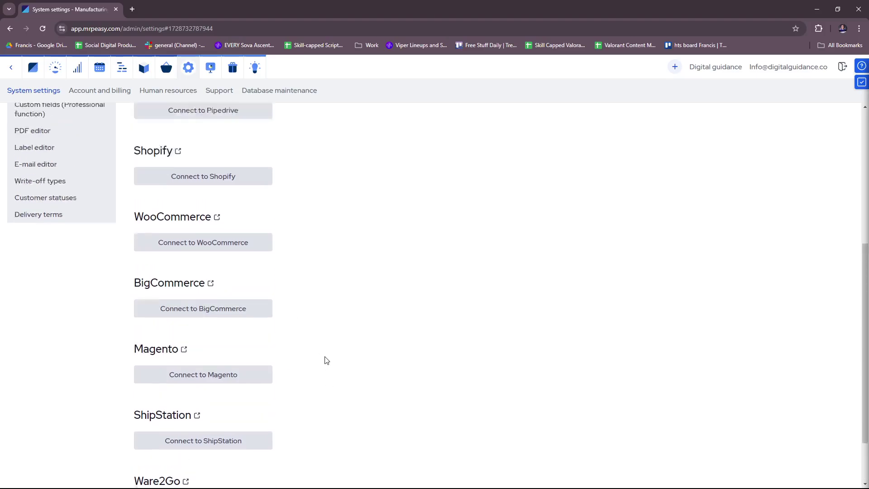
pyautogui.scroll(-1, 66, 295)
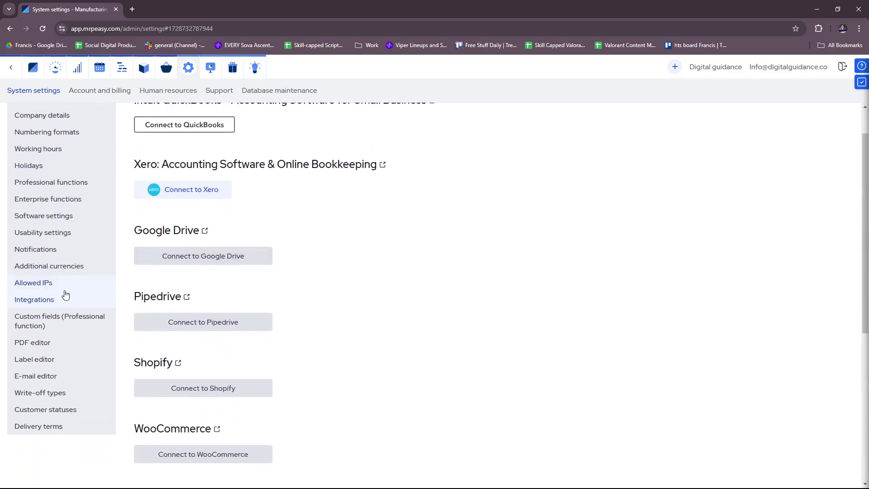
pyautogui.click(49, 322)
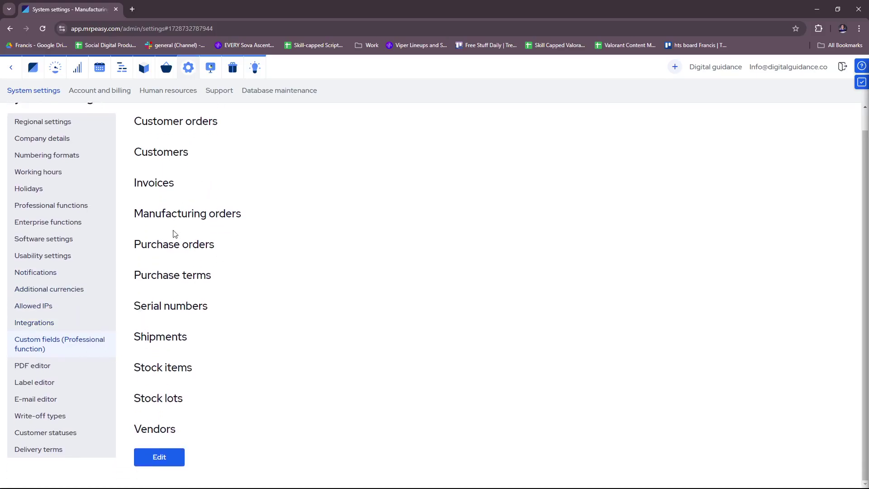
# Look over the PDF editor, label editor and e-mail template settings.
pyautogui.click(53, 365)
pyautogui.scroll(-1, 303, 325)
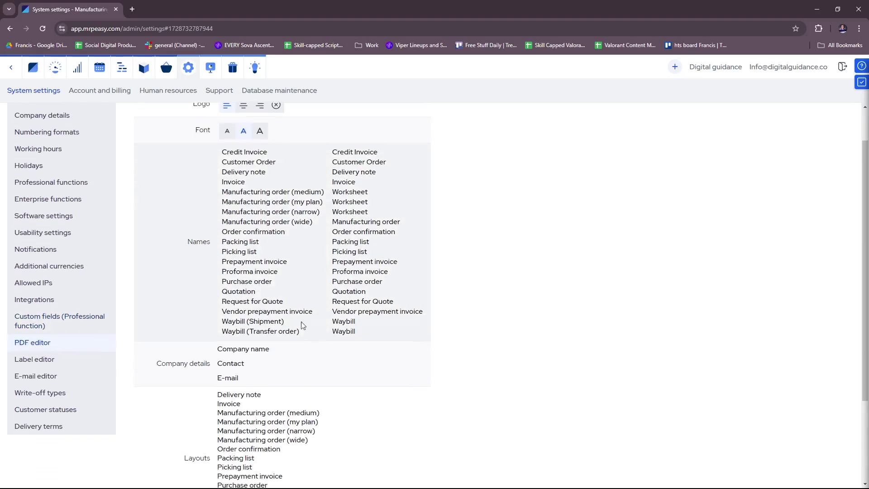
pyautogui.scroll(-1, 276, 253)
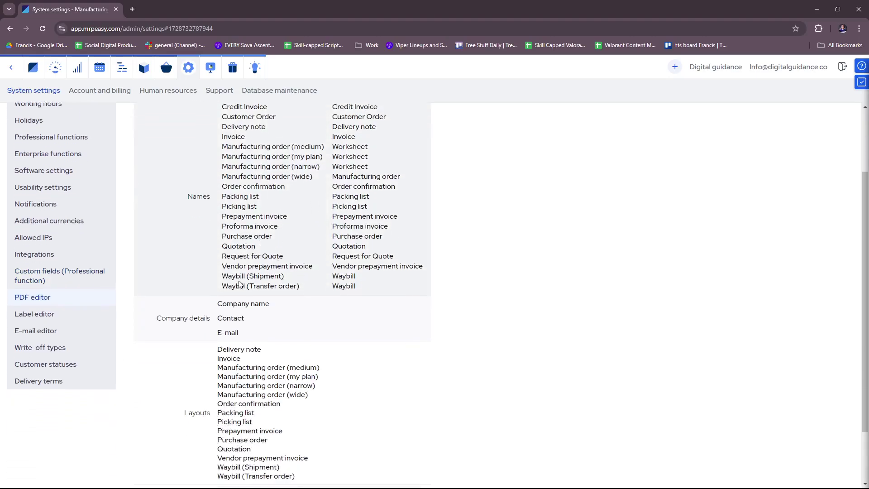
pyautogui.scroll(2, 271, 245)
pyautogui.scroll(-1, 271, 231)
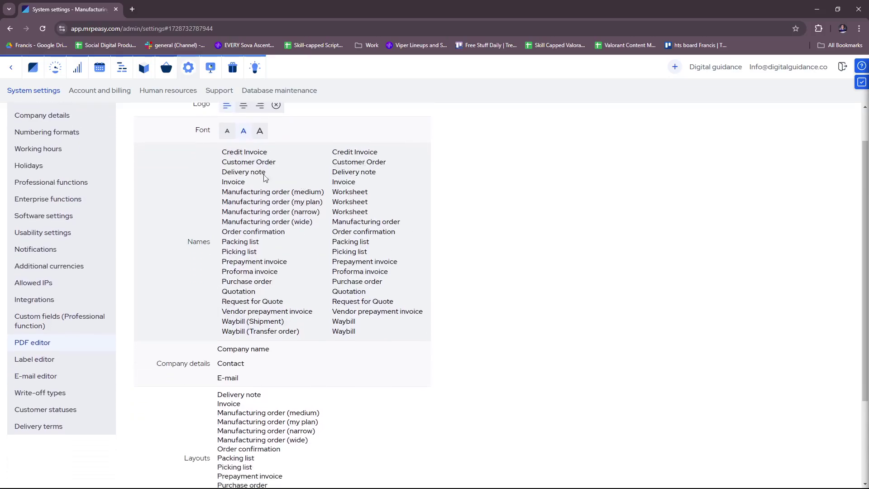
pyautogui.scroll(-1, 194, 274)
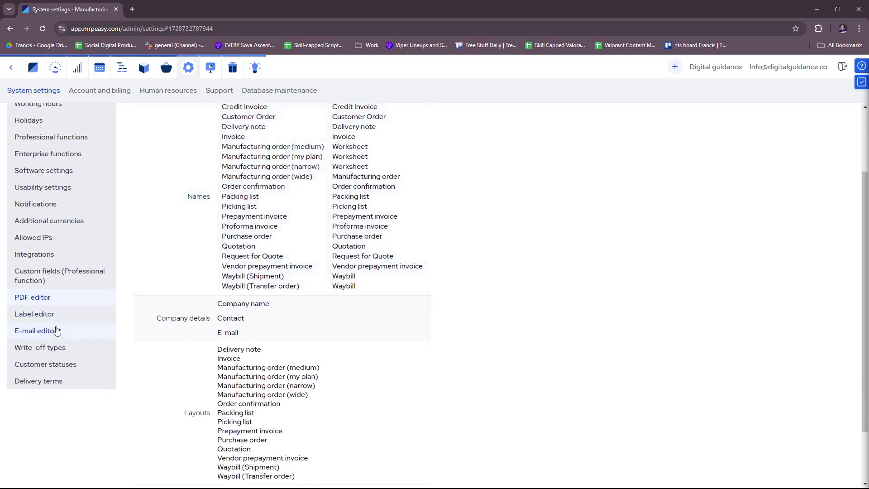
pyautogui.click(52, 319)
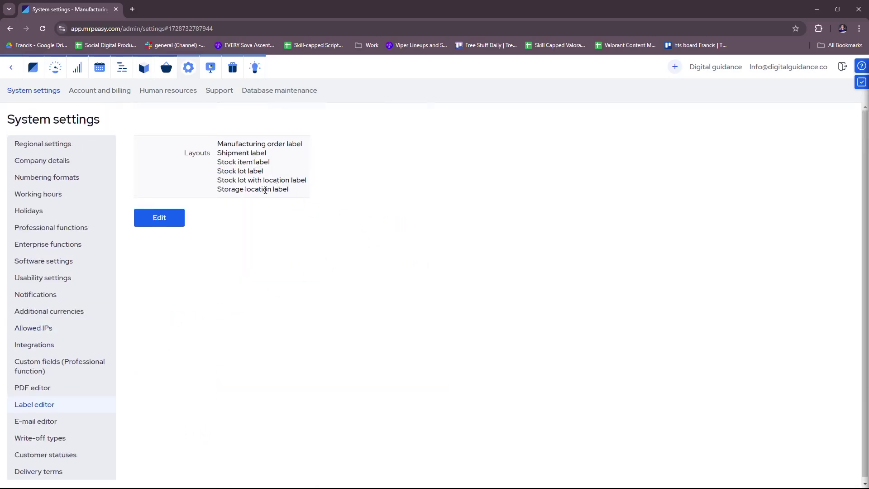
pyautogui.click(61, 419)
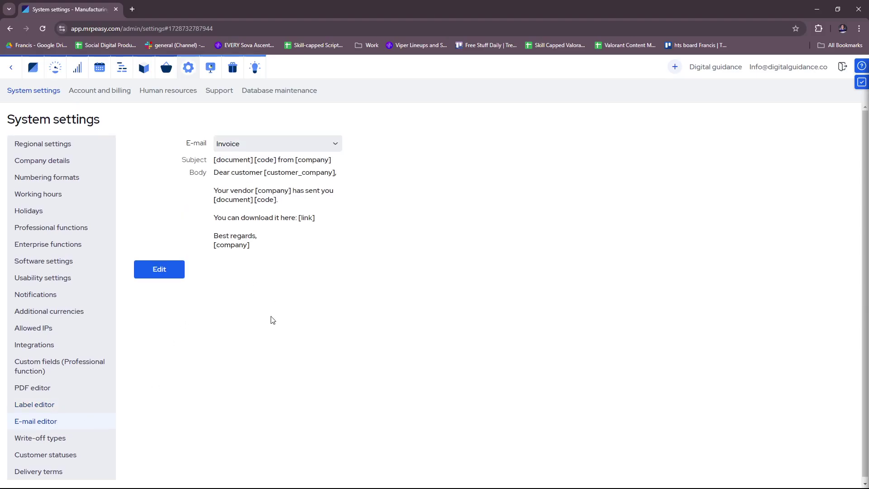
pyautogui.click(311, 138)
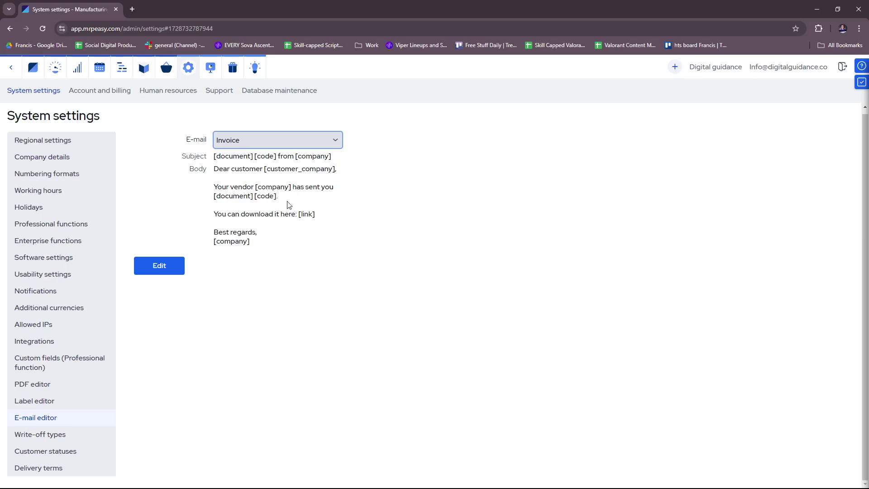
# Check write-off types, customer statuses and delivery terms, ending on the Account and billing overview.
pyautogui.click(68, 436)
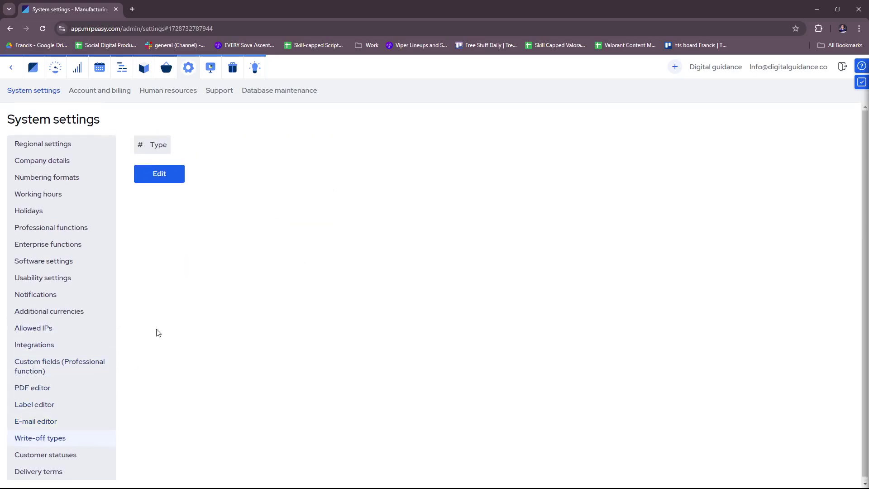
pyautogui.click(64, 455)
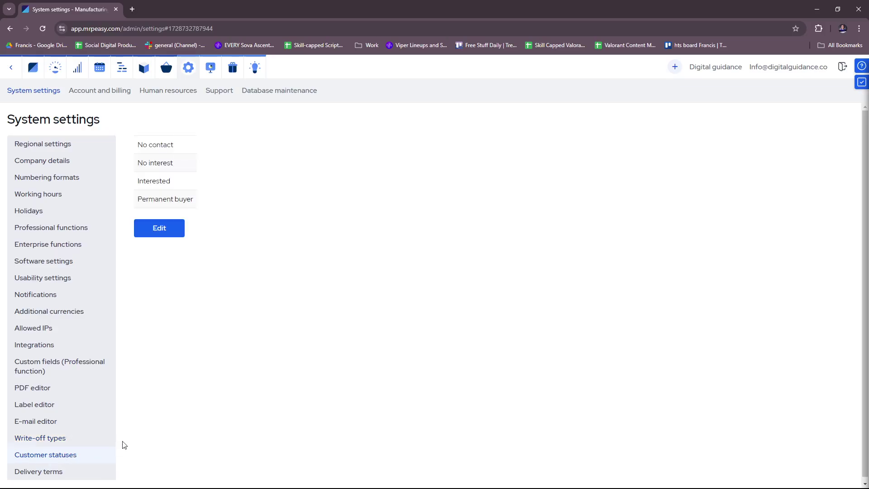
pyautogui.click(53, 474)
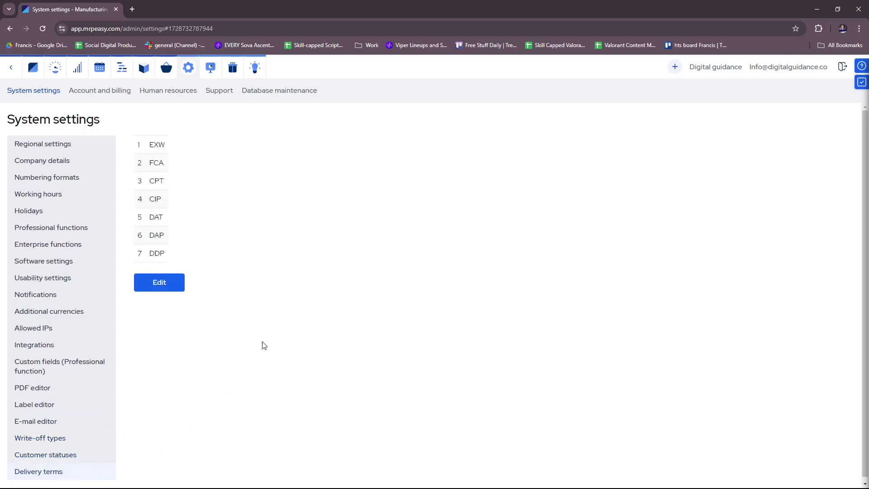
pyautogui.click(109, 93)
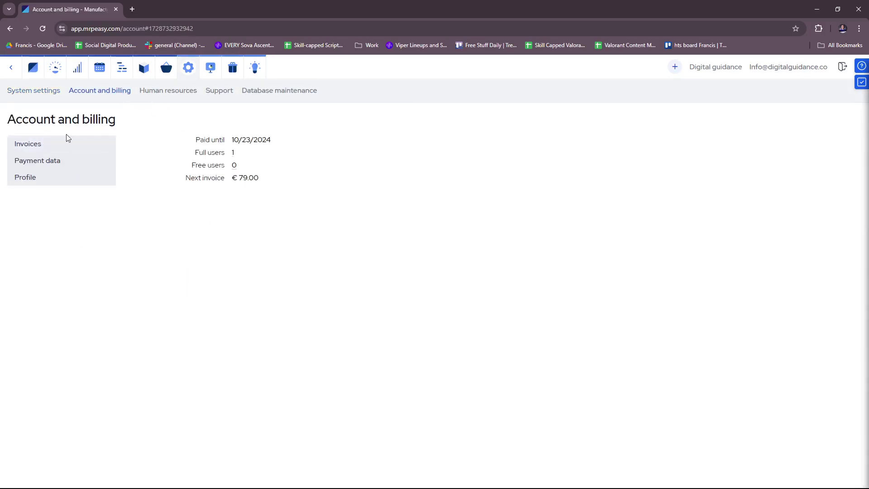
# View the account's Payment data, then its still-empty Invoices list.
pyautogui.click(62, 165)
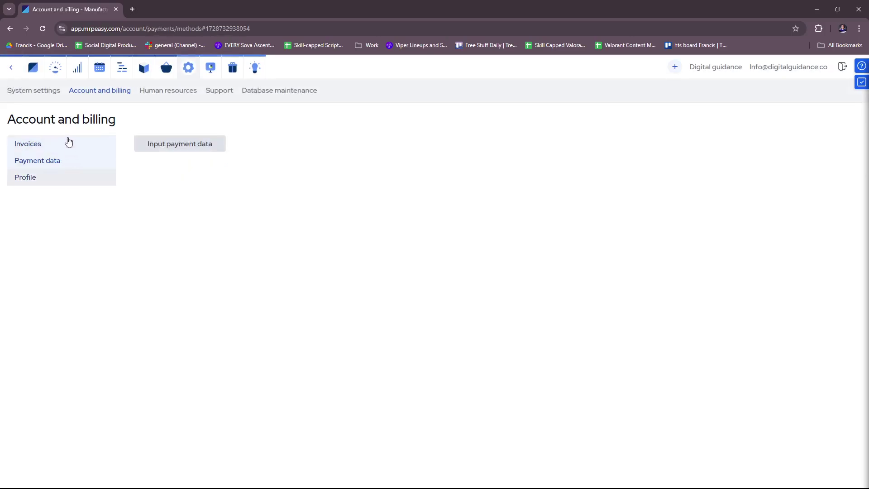
pyautogui.click(88, 144)
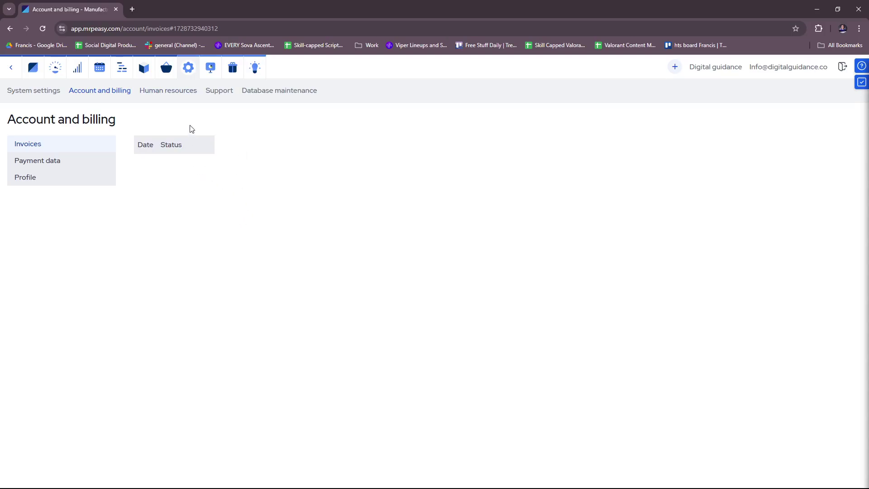
# Open the Human resources users list and start a new user form.
pyautogui.click(177, 92)
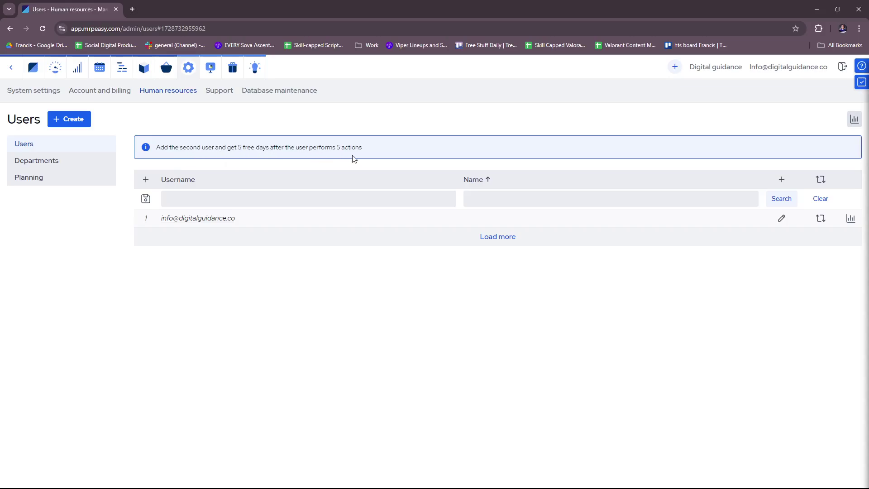
pyautogui.click(166, 181)
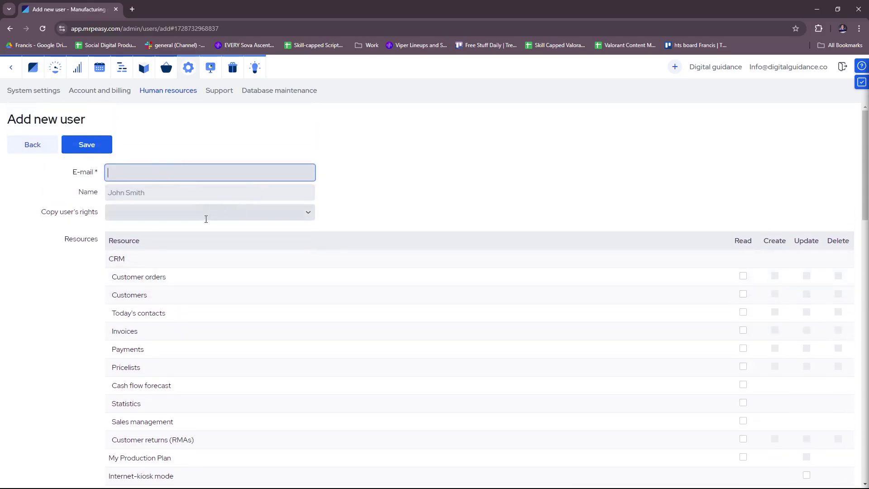
# Scroll through the new user's permissions, leave unsaved, and open the empty Departments list.
pyautogui.scroll(-1, 313, 235)
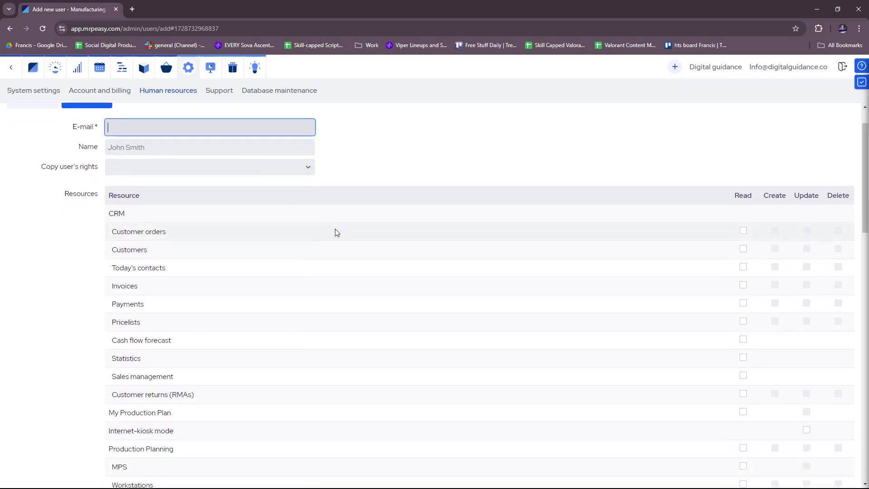
pyautogui.scroll(-3, 194, 171)
pyautogui.scroll(2, 161, 184)
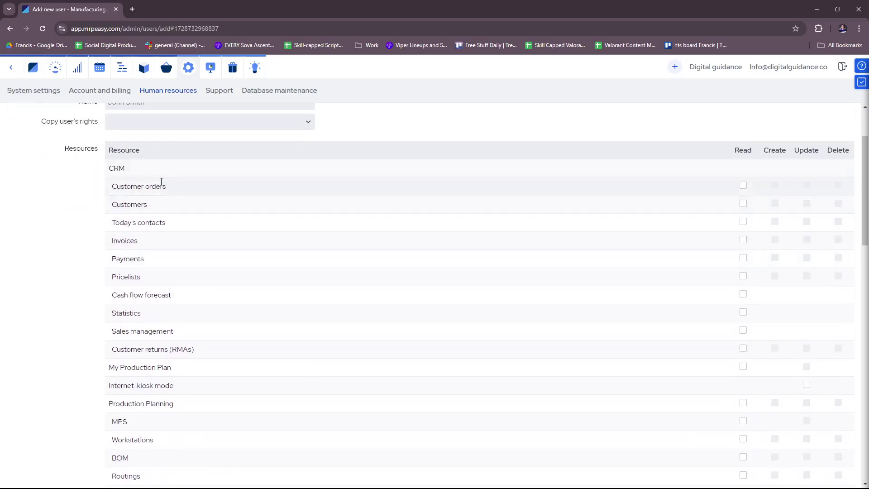
pyautogui.scroll(2, 249, 300)
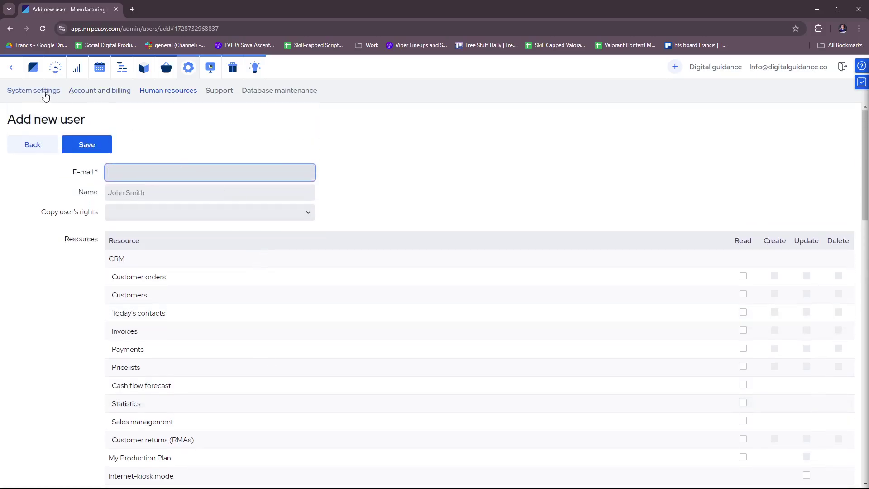
pyautogui.click(47, 144)
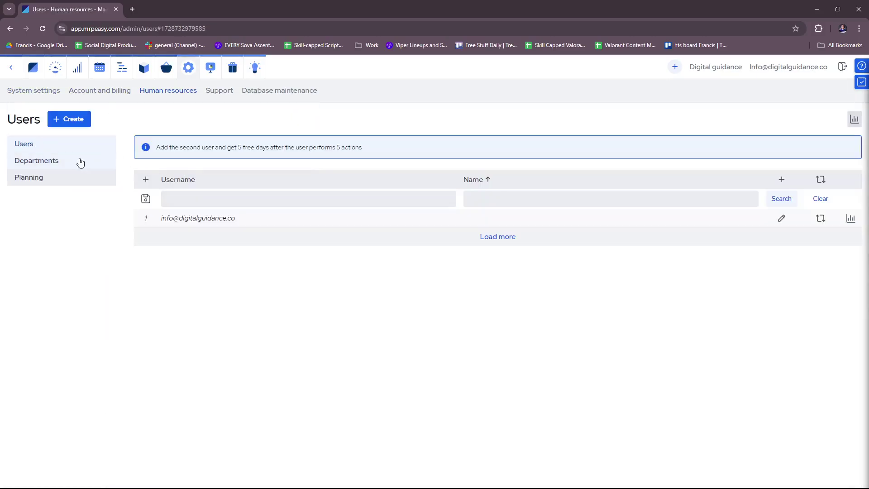
pyautogui.click(56, 162)
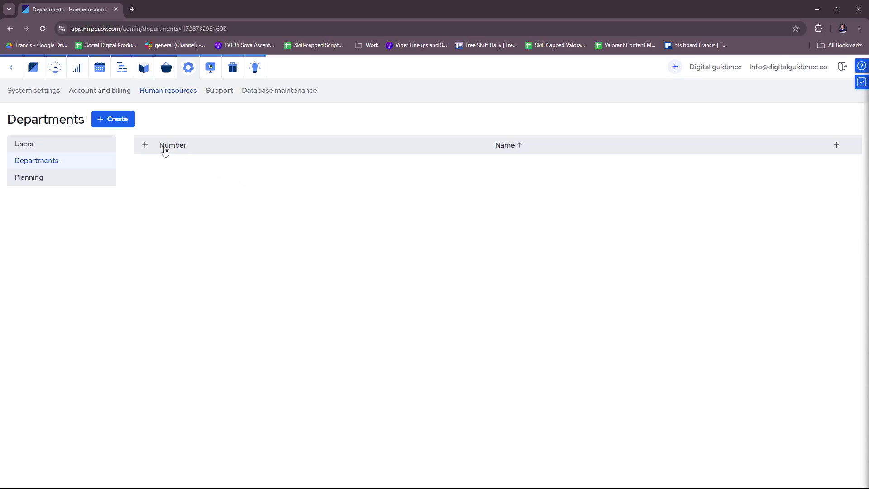
# Toggle the new department's hourly wage between manual and automatic, cancel, then open workforce Planning.
pyautogui.click(144, 146)
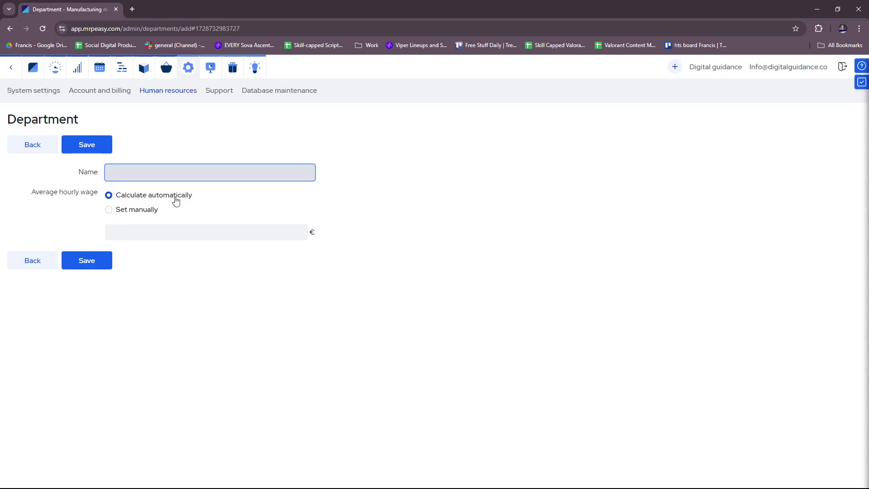
pyautogui.click(109, 210)
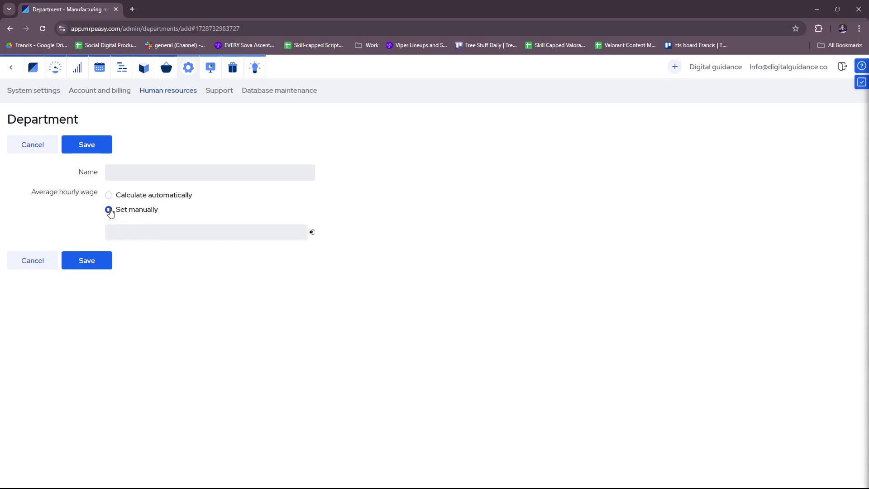
pyautogui.click(177, 227)
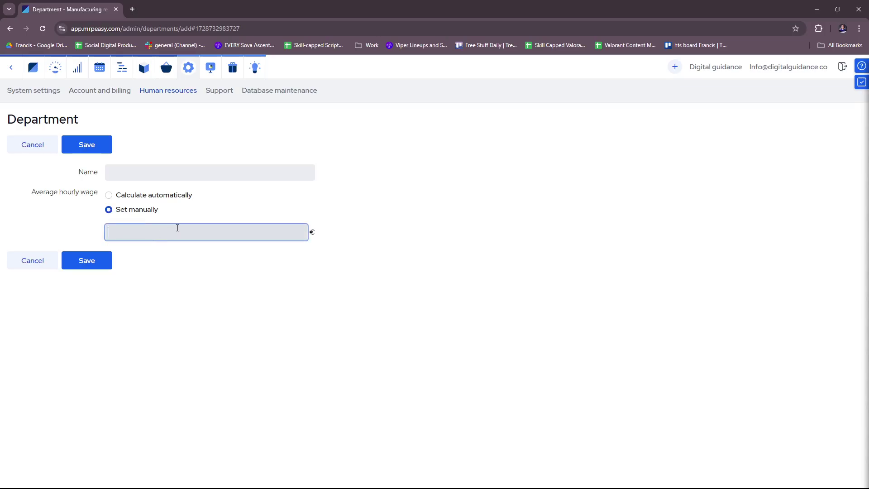
pyautogui.click(109, 195)
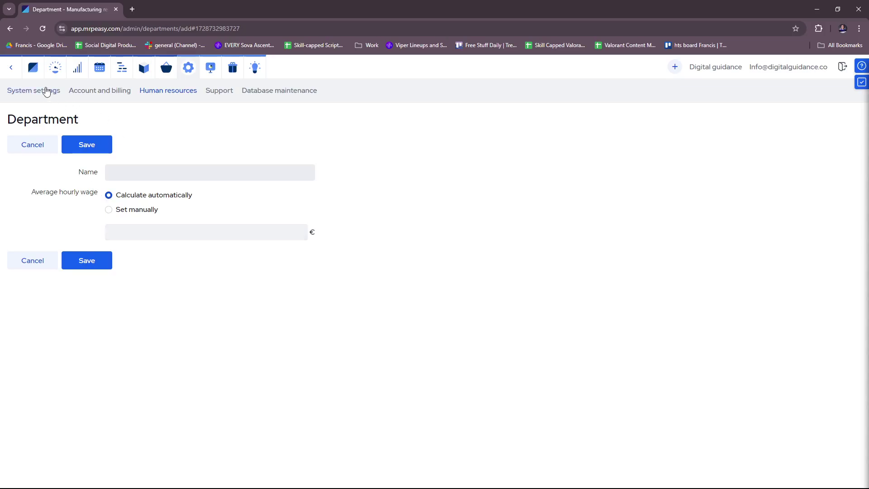
pyautogui.click(12, 68)
pyautogui.click(63, 181)
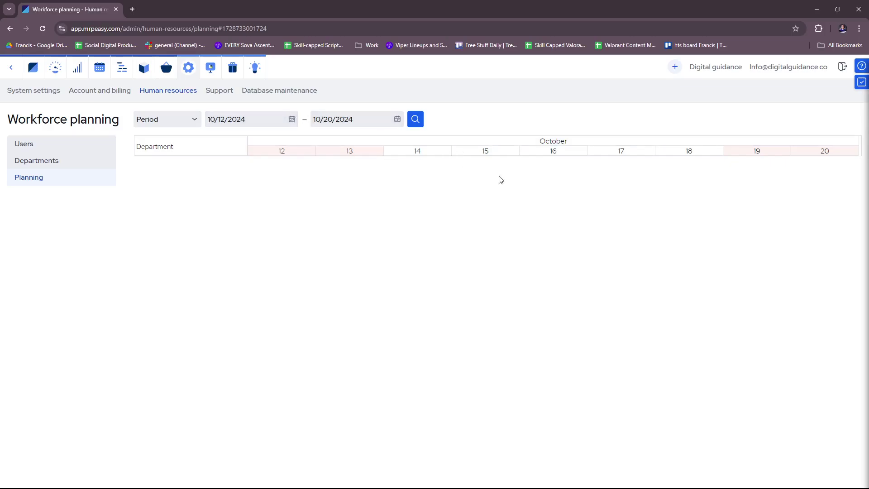
# Browse Ask Mr. Peasy, Training hours and Implementation, ending on Support settings.
pyautogui.click(209, 91)
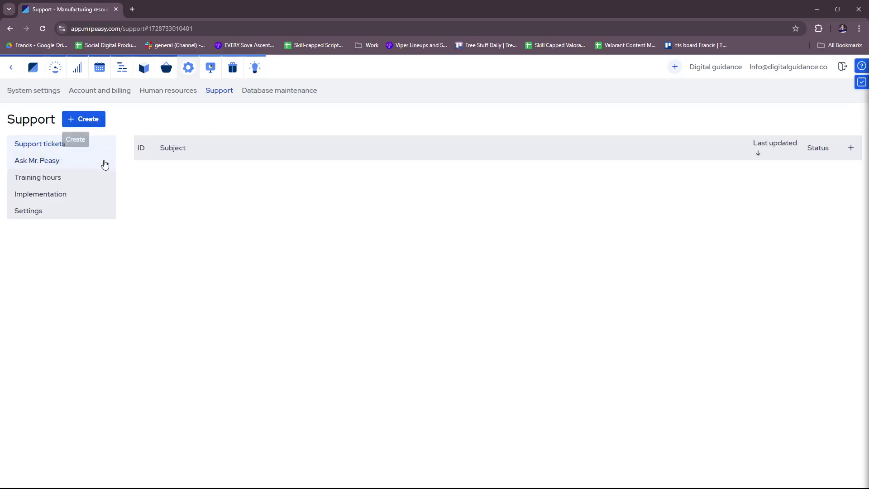
pyautogui.click(90, 159)
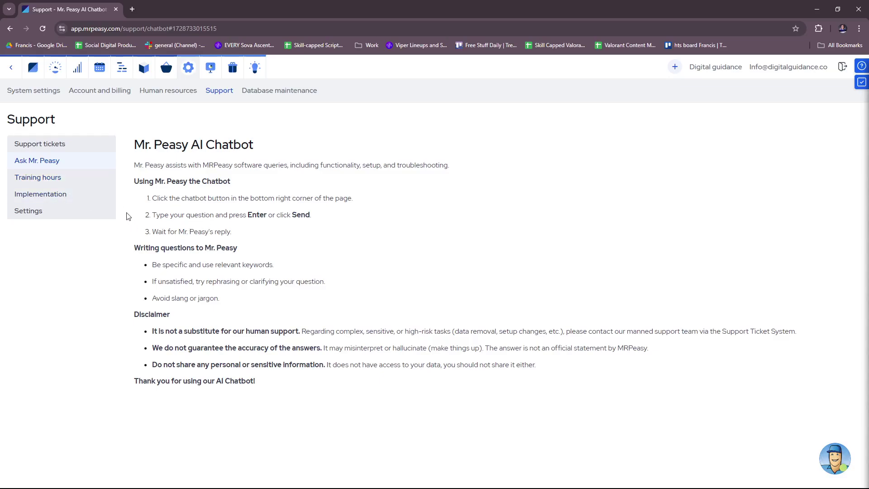
pyautogui.click(53, 178)
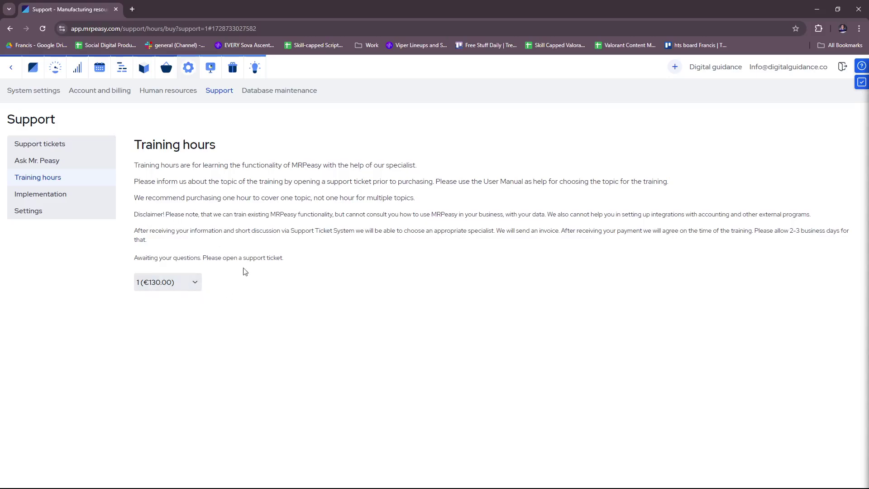
pyautogui.click(75, 199)
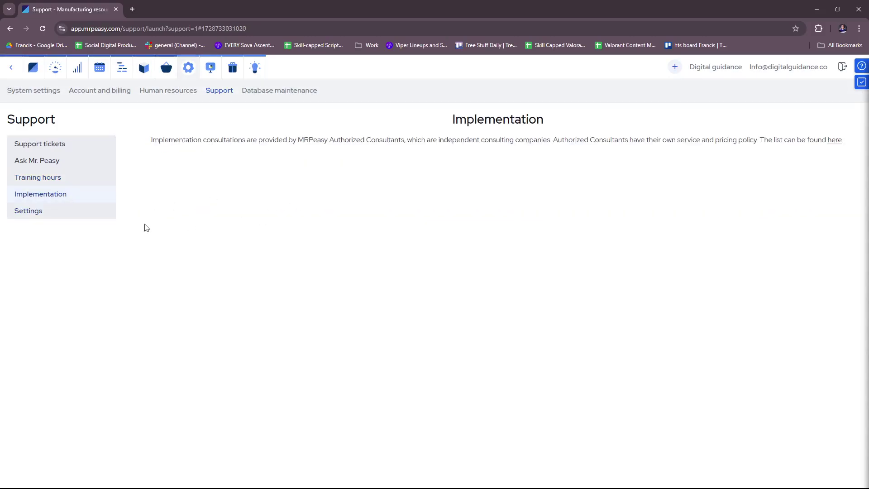
pyautogui.click(67, 212)
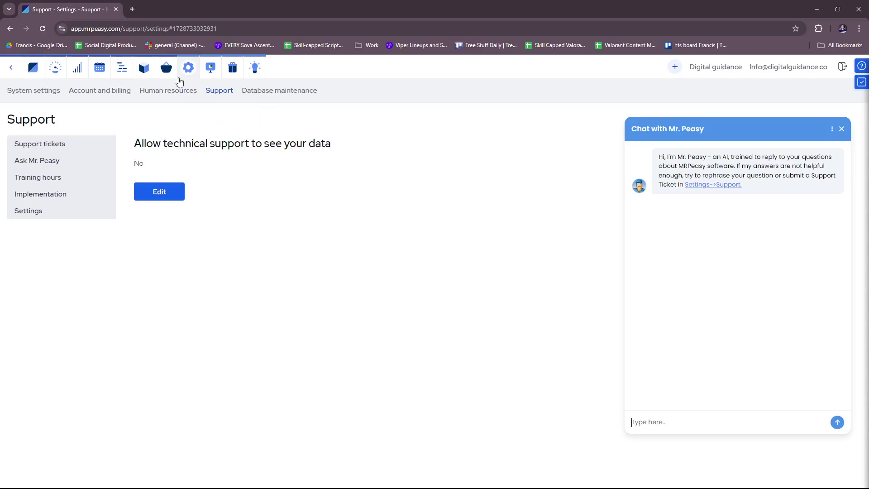
# Switch to the Database maintenance page with its Back-up, Restore, Archive and Empty options.
pyautogui.click(274, 91)
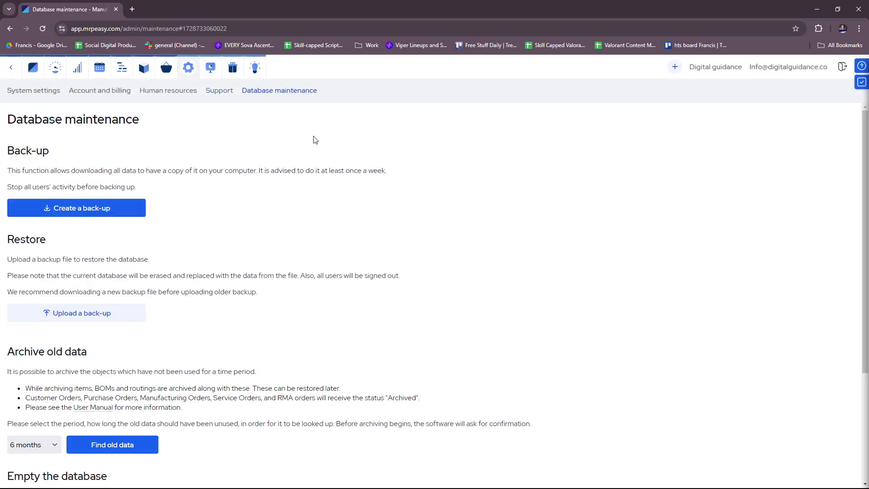
pyautogui.scroll(-2, 213, 169)
pyautogui.scroll(2, 181, 171)
pyautogui.scroll(-1, 162, 245)
pyautogui.scroll(-1, 213, 227)
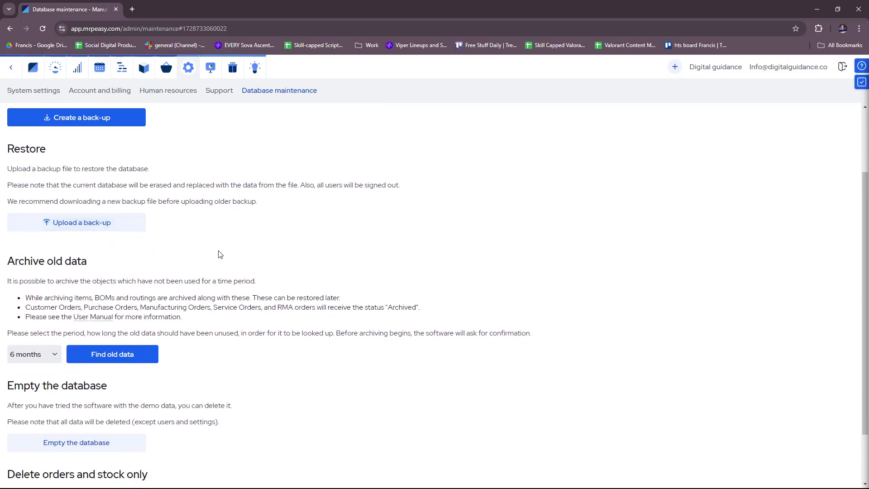
pyautogui.scroll(-2, 220, 254)
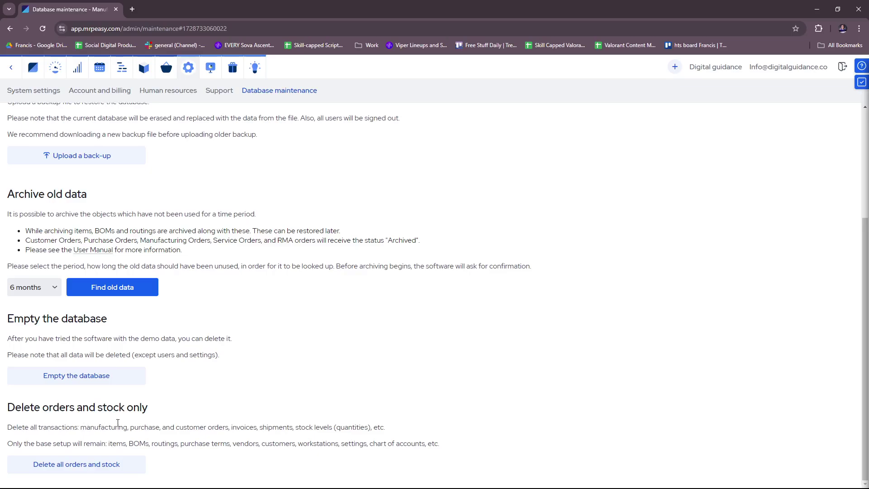
pyautogui.scroll(4, 181, 407)
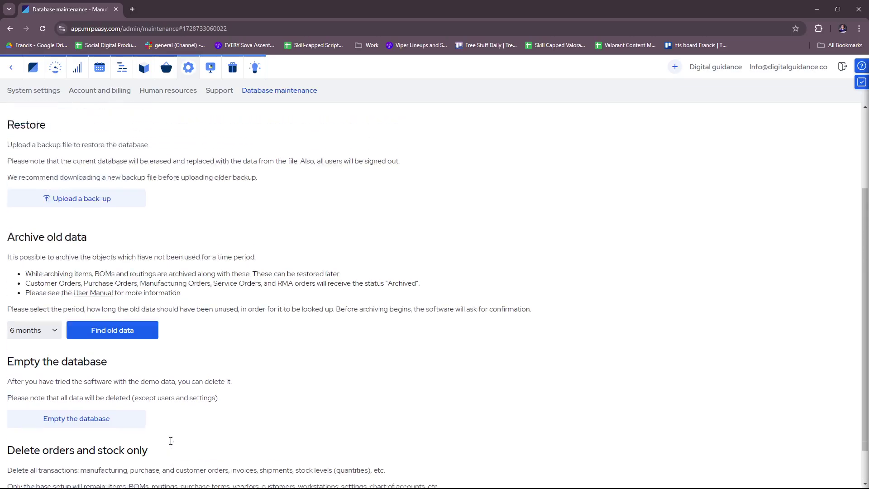
pyautogui.scroll(-3, 338, 442)
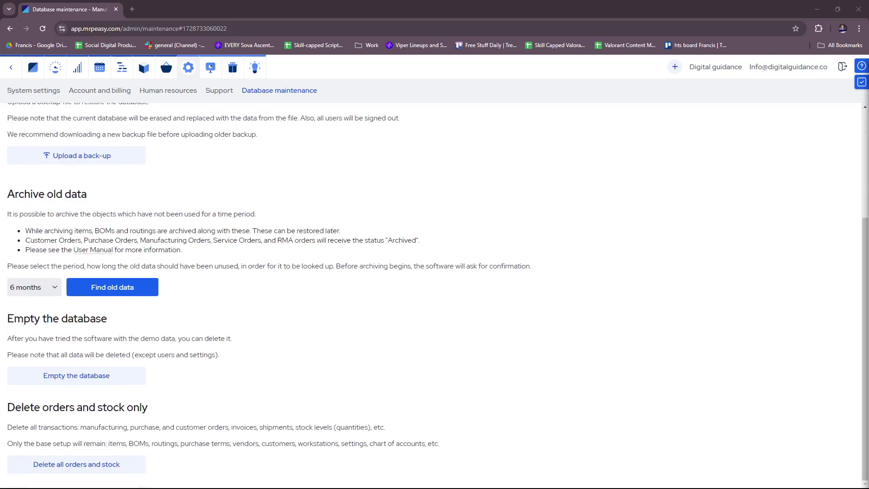
pyautogui.scroll(3, 203, 166)
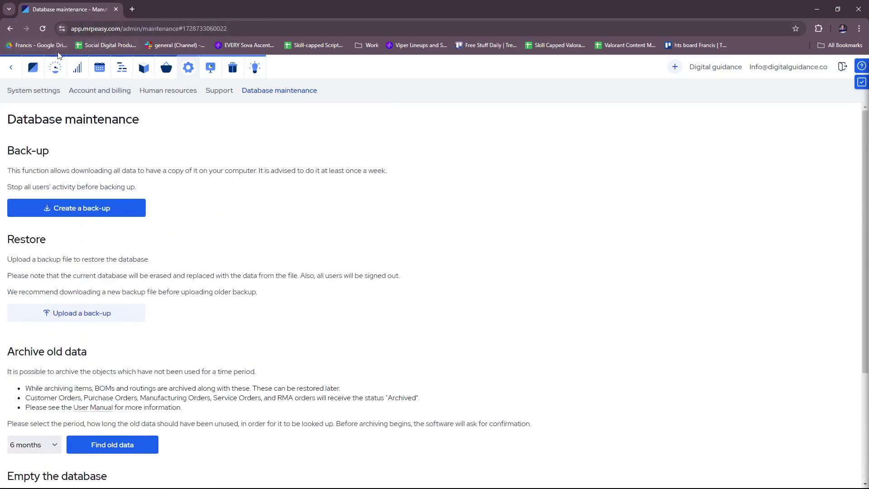
# Back out through Support settings and workforce planning to the start page, then open the Dashboard.
pyautogui.click(12, 69)
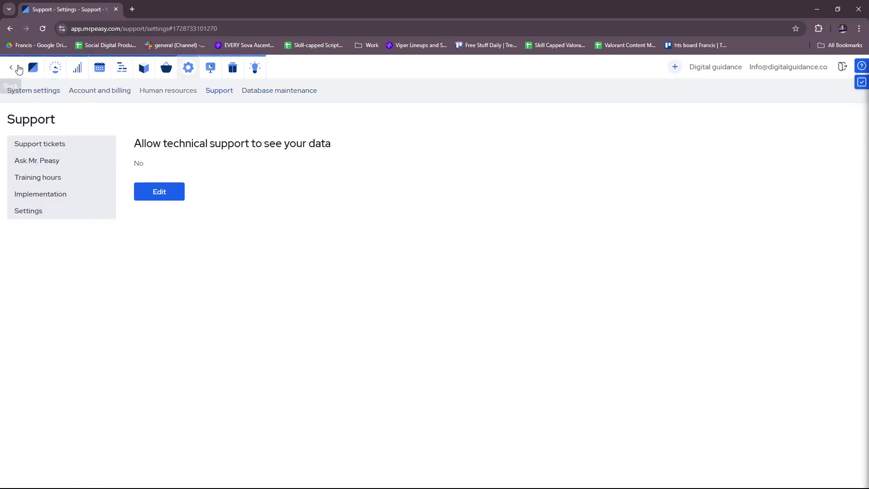
pyautogui.click(14, 68)
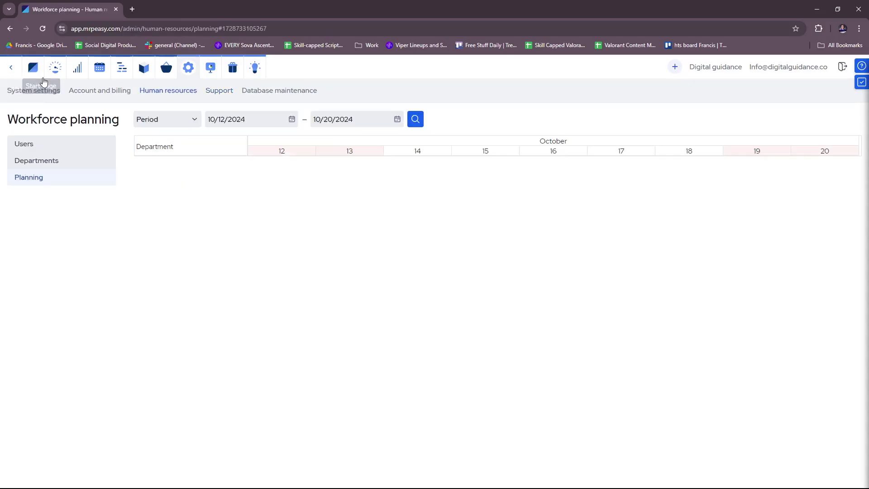
pyautogui.click(38, 69)
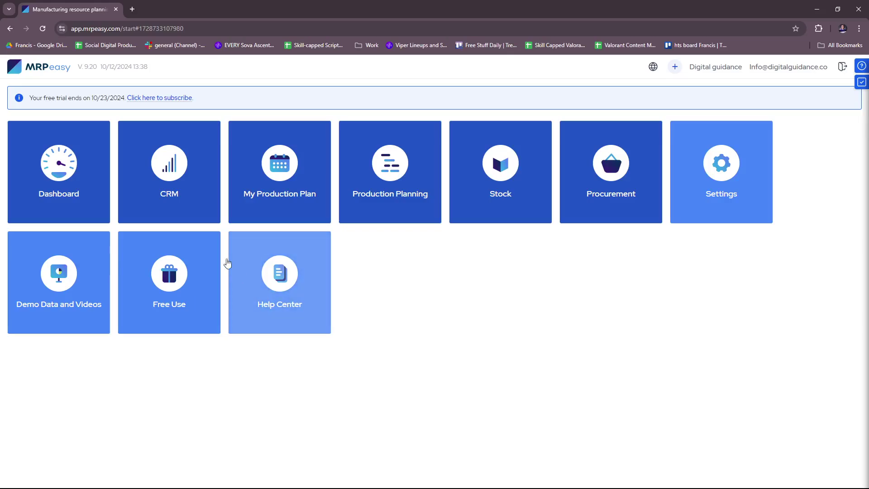
pyautogui.click(100, 183)
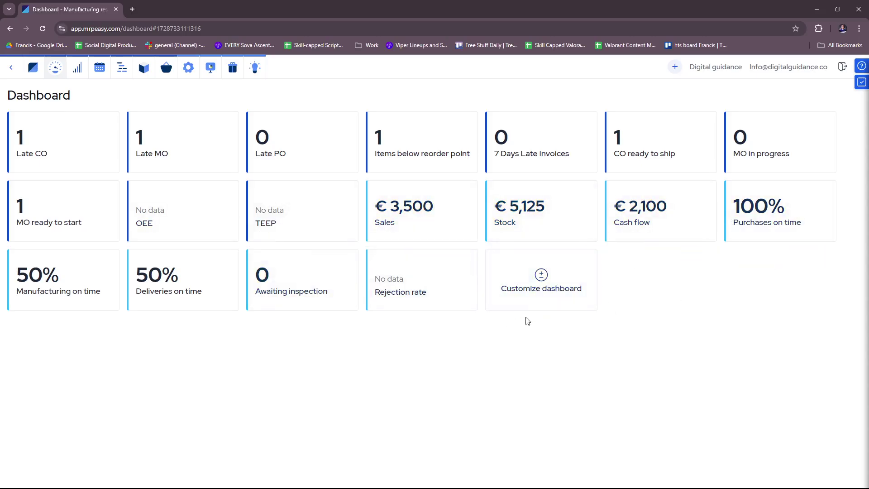
pyautogui.click(539, 284)
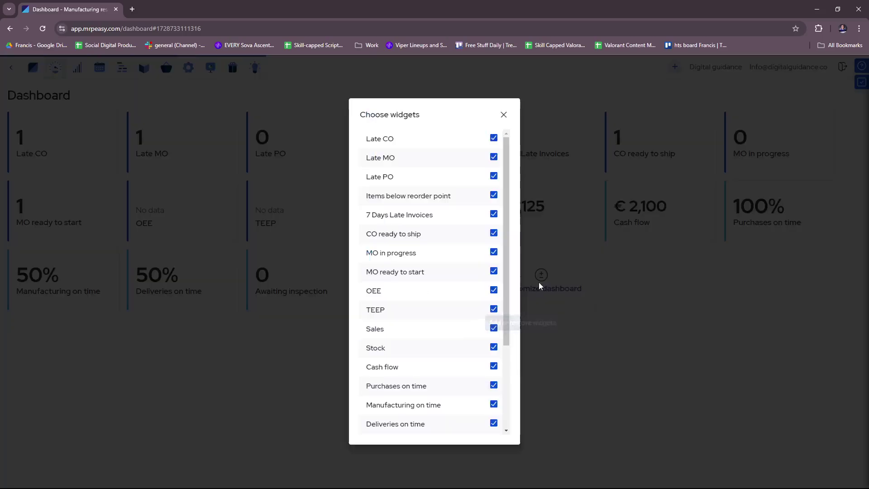
pyautogui.scroll(-3, 452, 213)
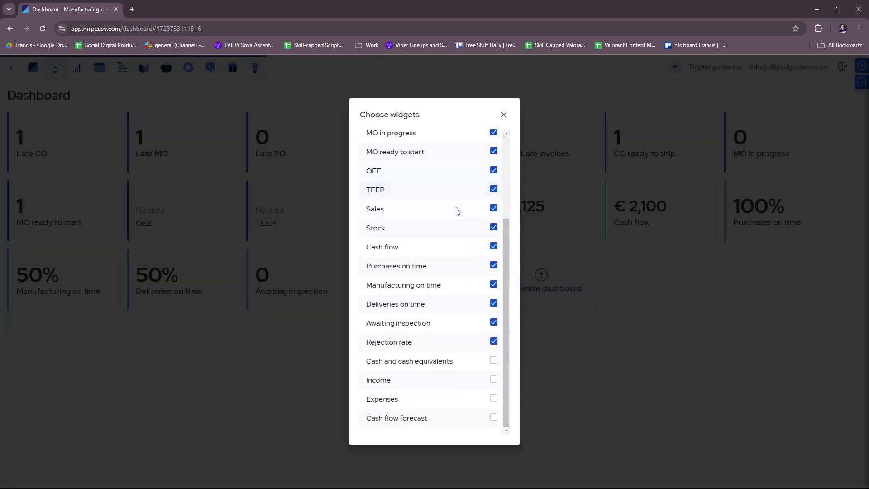
pyautogui.scroll(5, 453, 208)
pyautogui.scroll(-4, 466, 213)
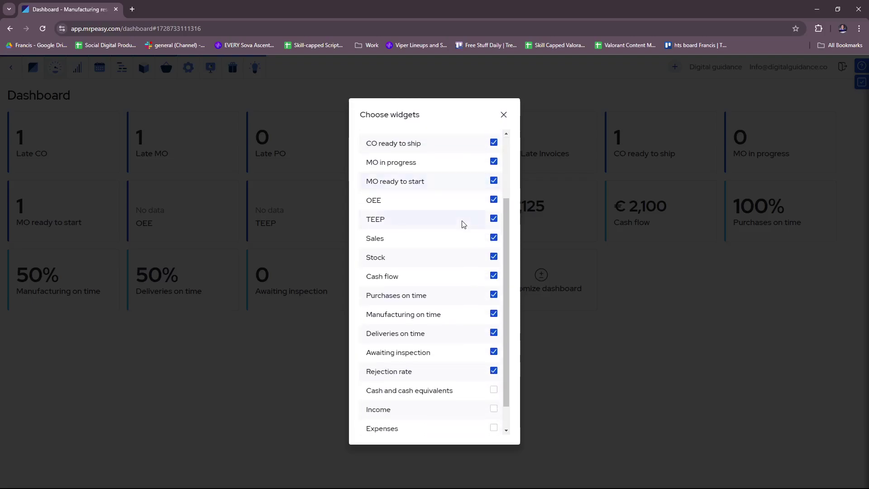
pyautogui.scroll(-1, 467, 211)
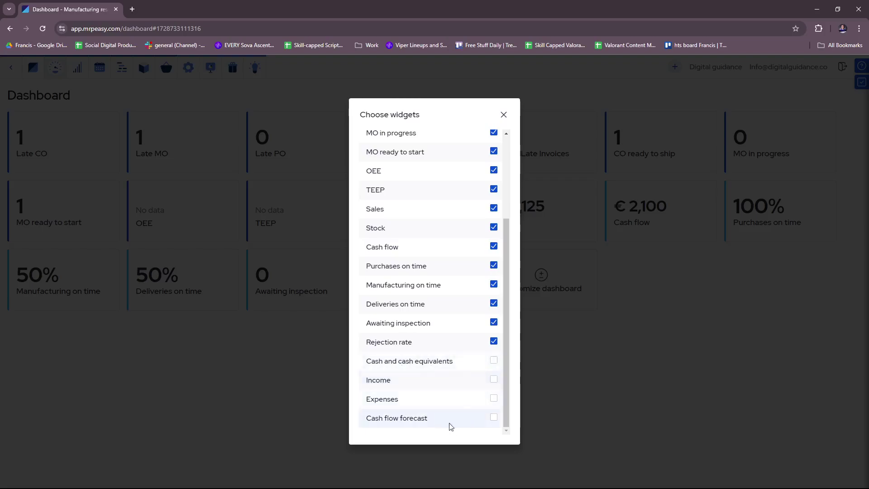
pyautogui.click(558, 345)
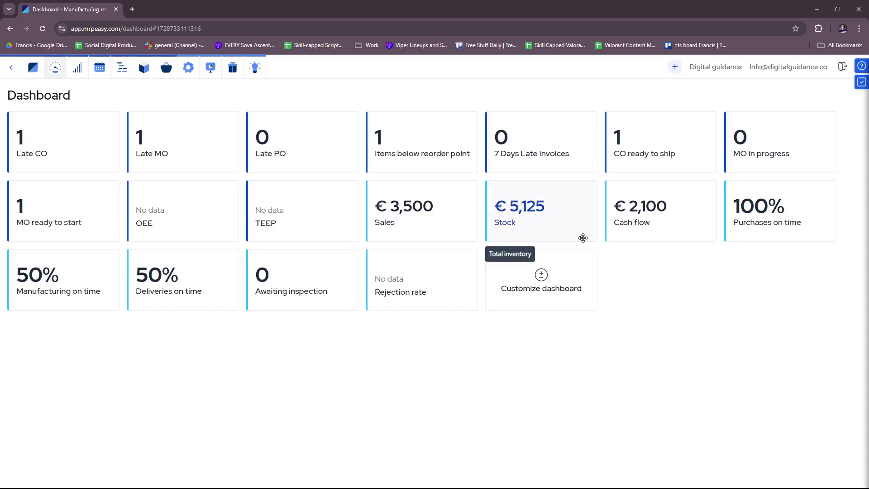
# From the start page, open the CRM customer orders board and start a new customer order.
pyautogui.click(10, 68)
pyautogui.click(206, 179)
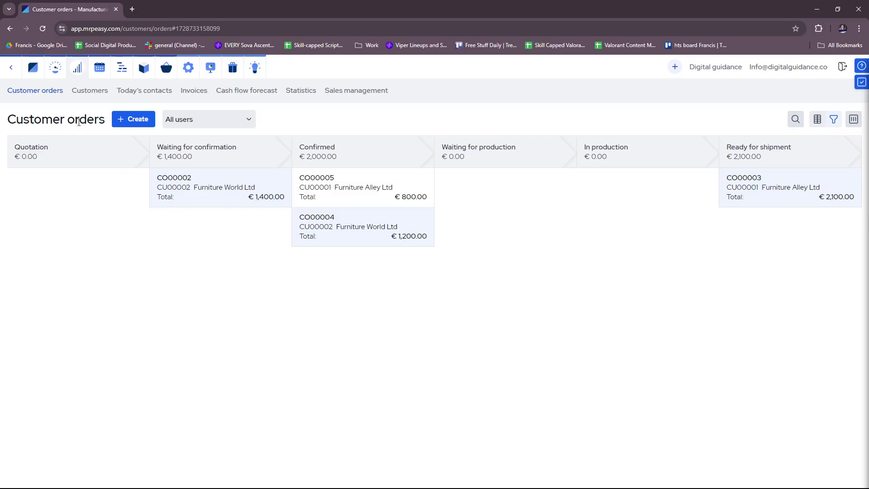
pyautogui.click(127, 120)
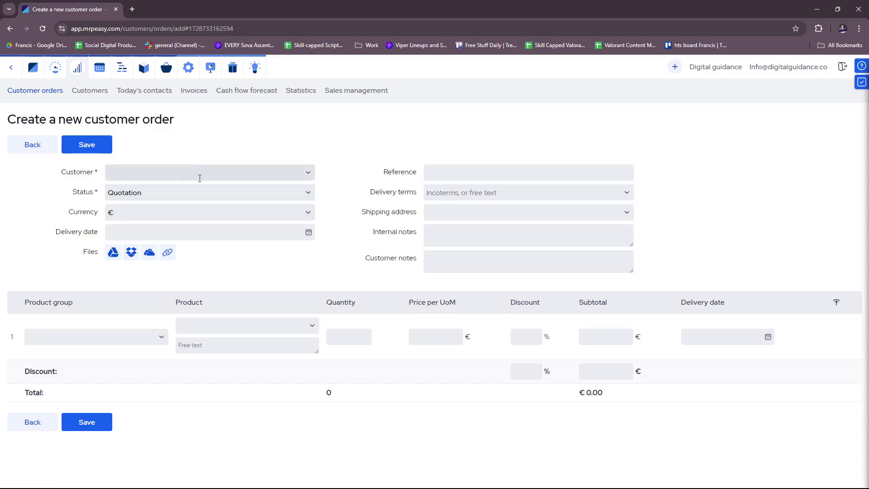
# Check the order's Status field unchanged, discard the unsaved order and return to the start page.
pyautogui.click(281, 194)
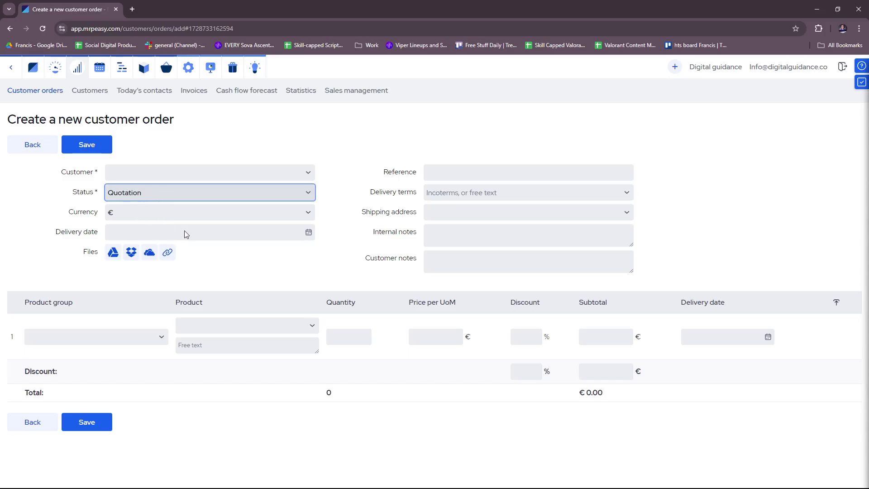
pyautogui.click(338, 247)
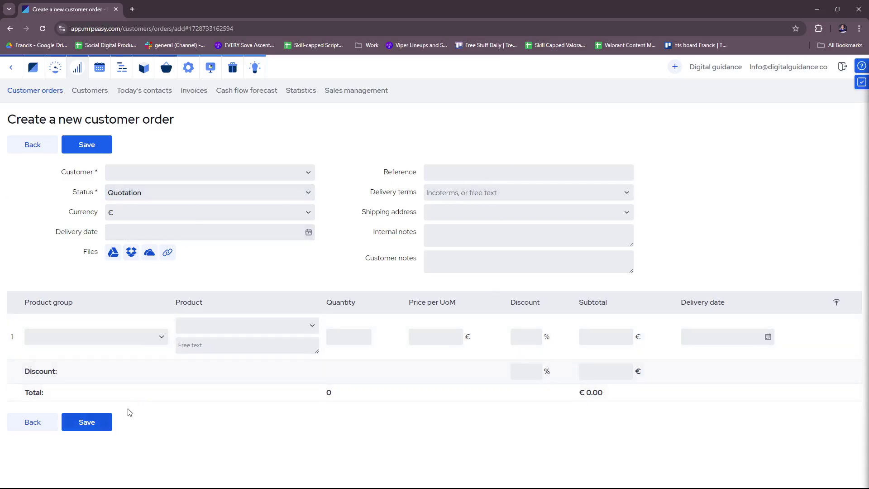
pyautogui.click(32, 145)
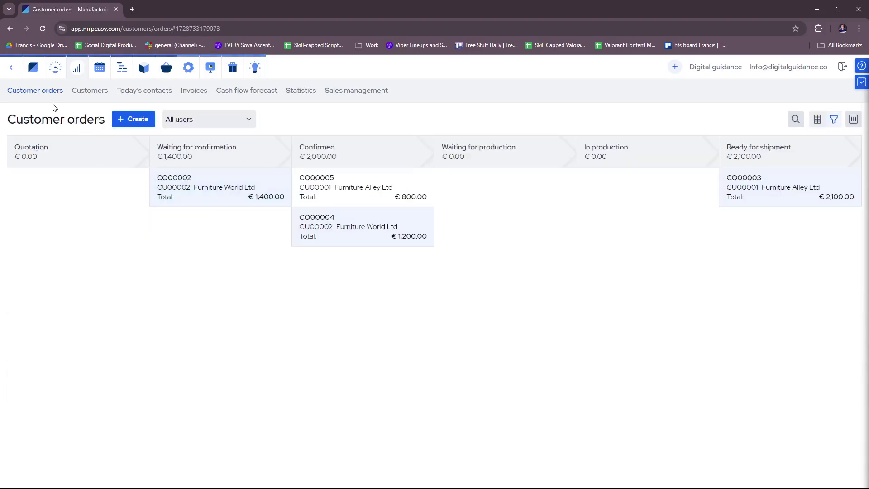
pyautogui.click(10, 68)
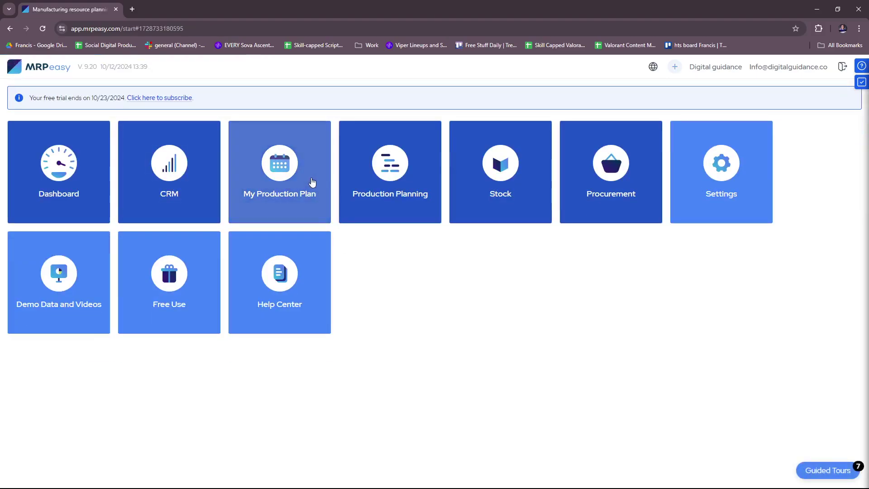
pyautogui.click(310, 185)
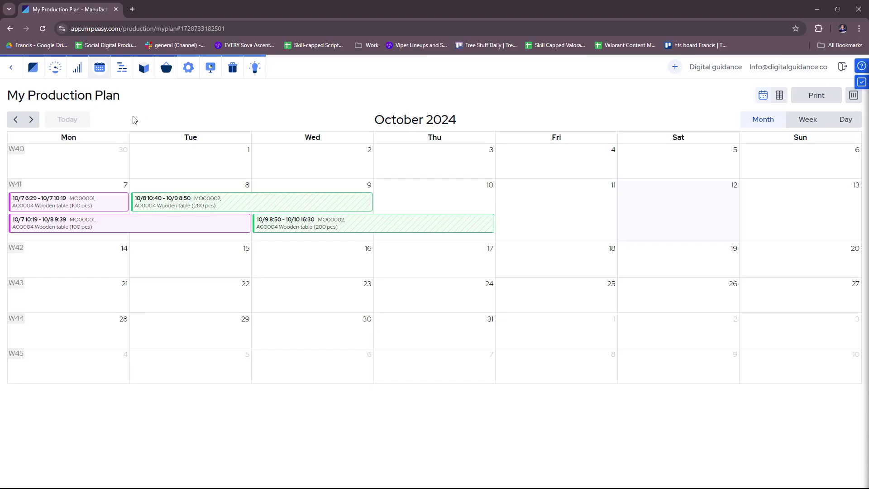
pyautogui.click(11, 67)
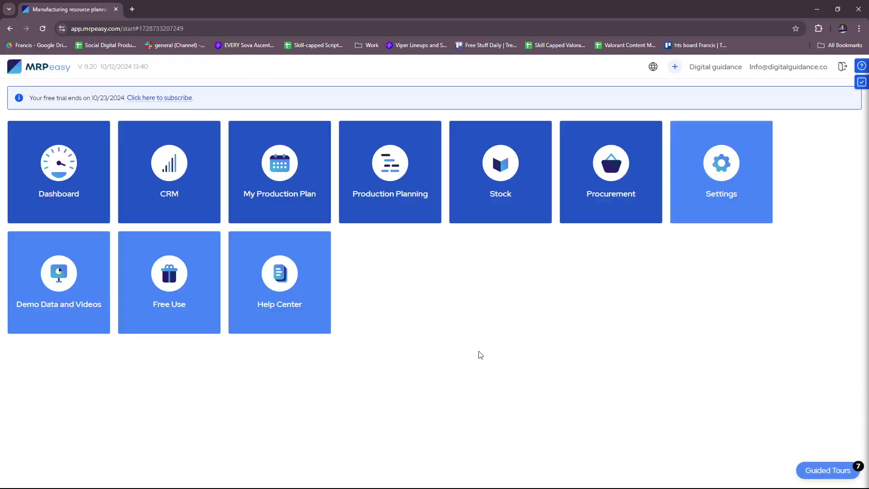
pyautogui.click(510, 194)
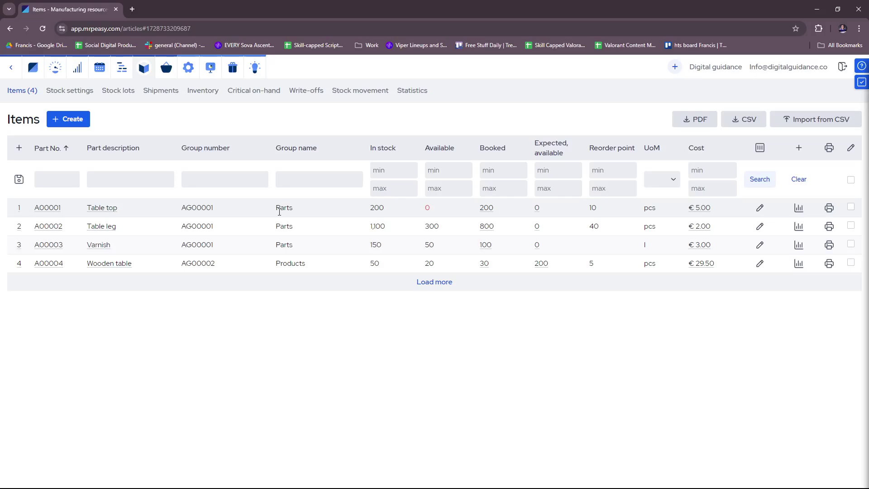
pyautogui.click(68, 119)
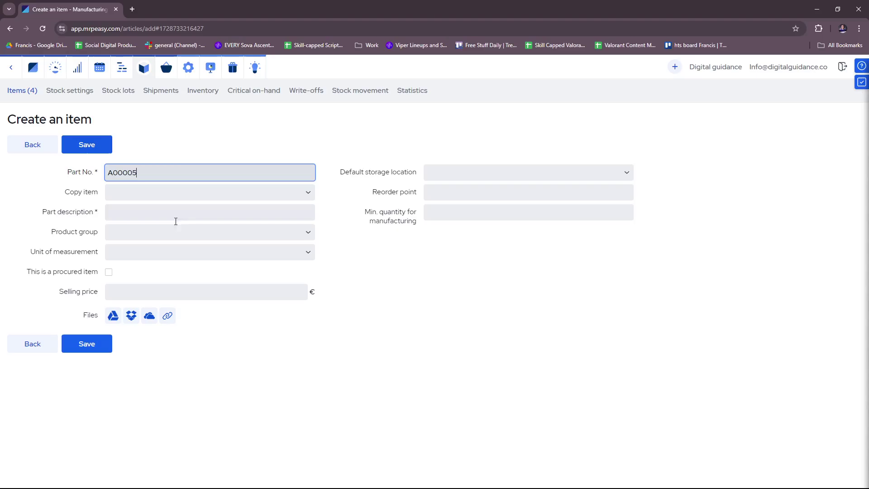
pyautogui.click(6, 71)
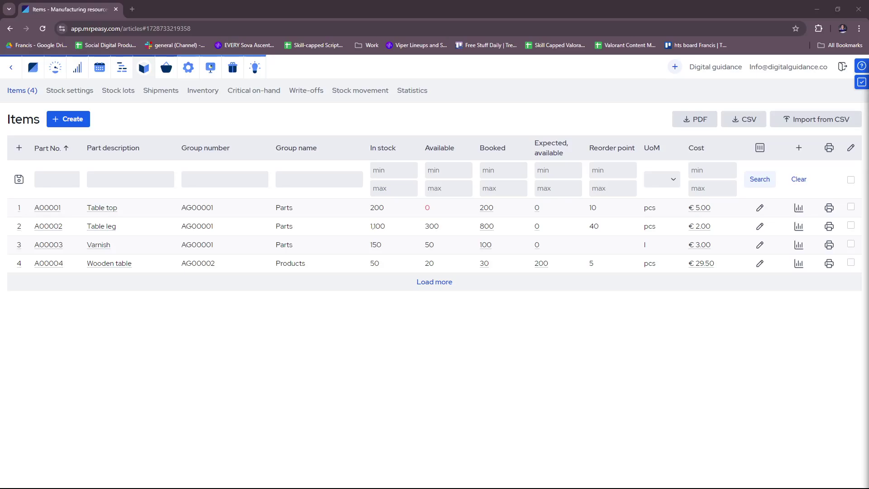
pyautogui.click(11, 67)
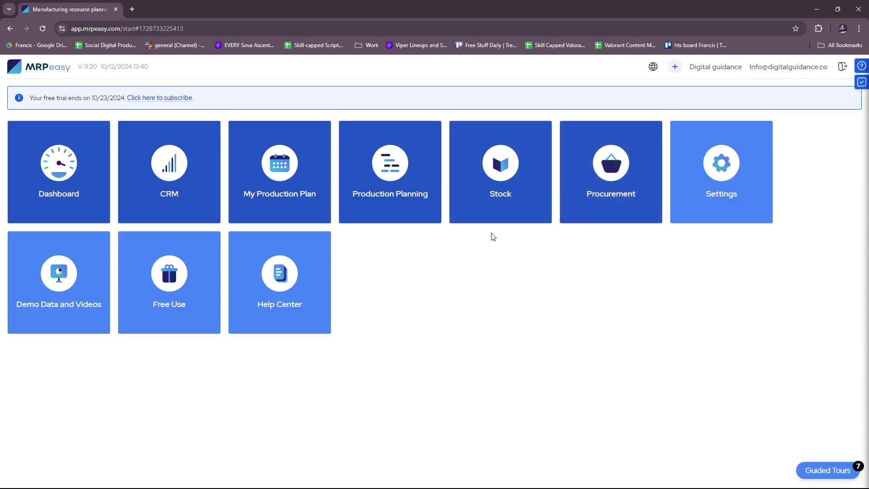
pyautogui.click(611, 208)
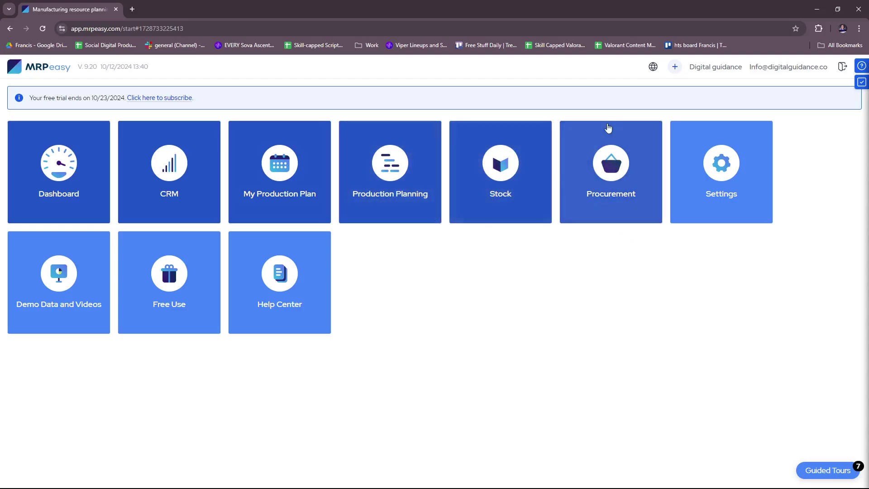